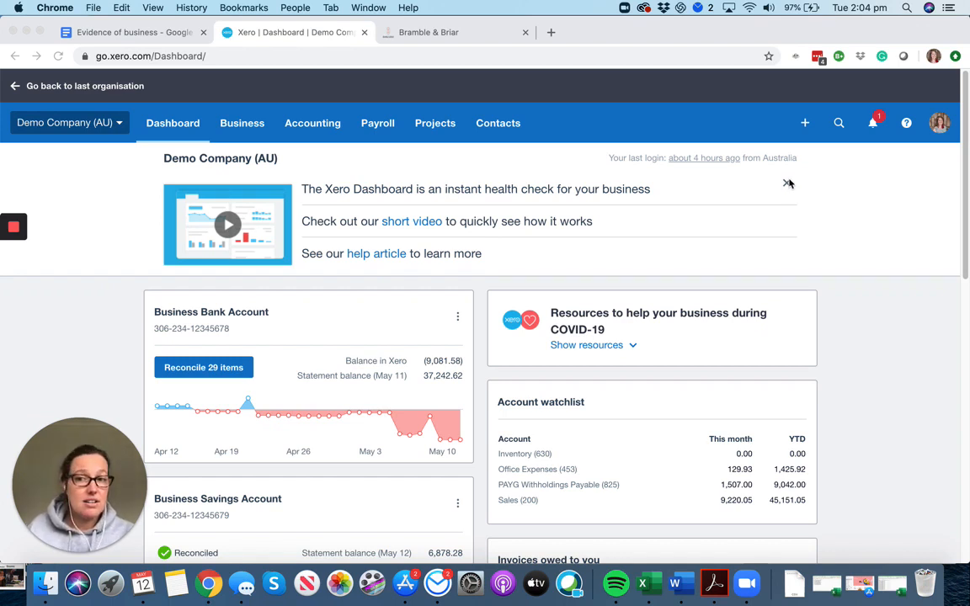
# Dismiss the dashboard's introductory banner and open the chart of accounts to review the existing account codes.
pyautogui.click(788, 186)
pyautogui.click(788, 185)
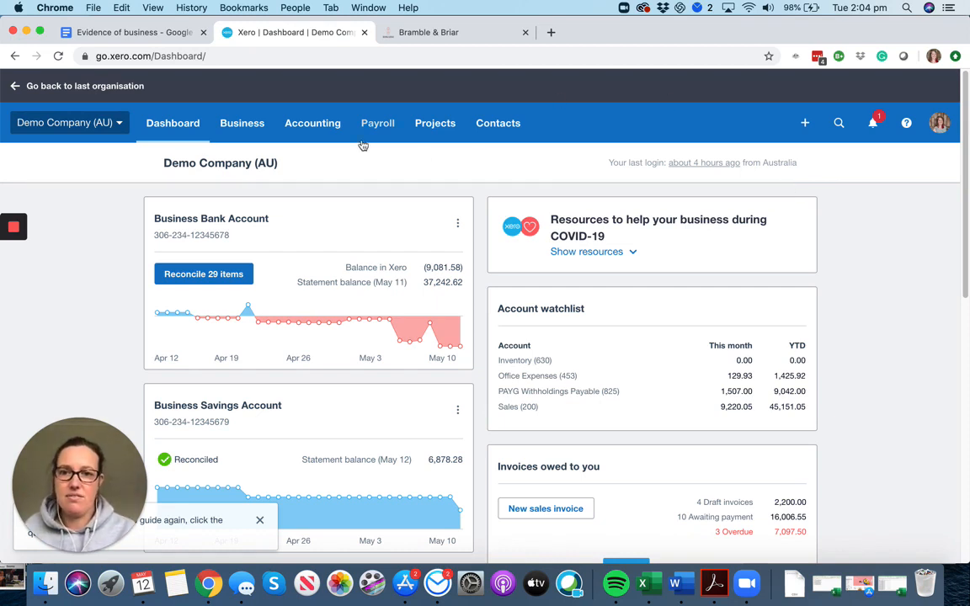
pyautogui.click(339, 125)
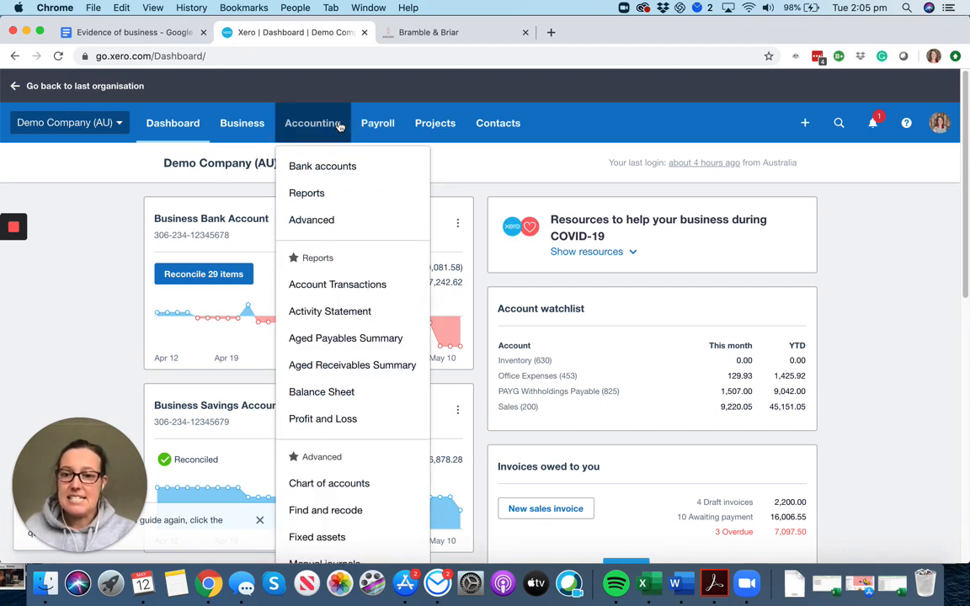
pyautogui.click(348, 483)
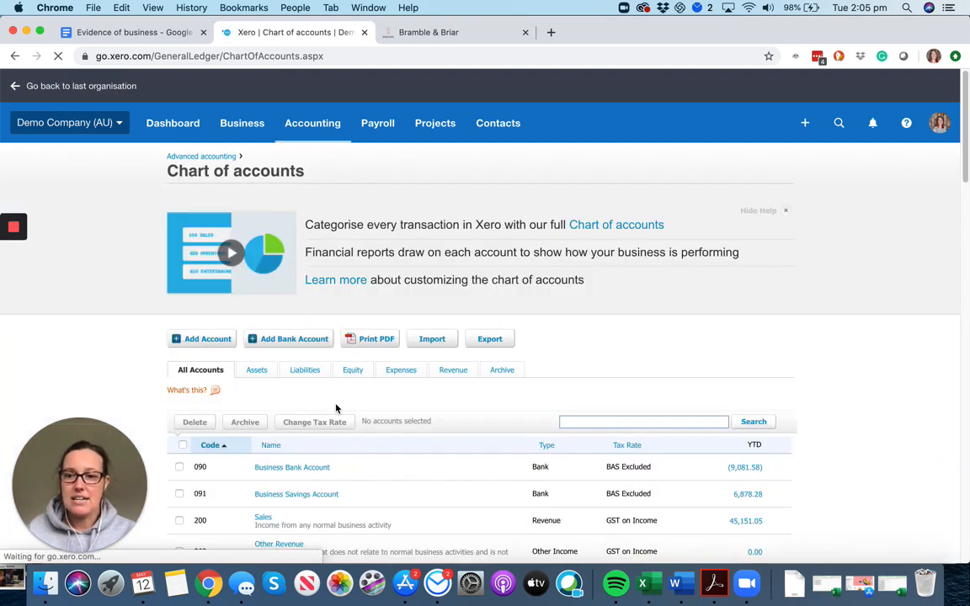
pyautogui.scroll(-5, 333, 406)
pyautogui.scroll(1, 320, 368)
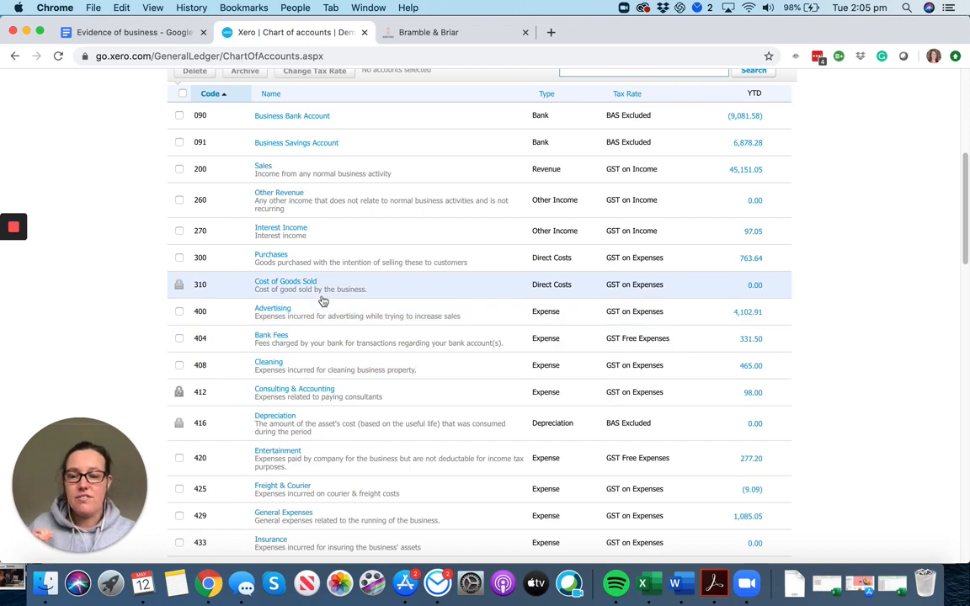
pyautogui.scroll(1, 289, 367)
pyautogui.scroll(3, 290, 365)
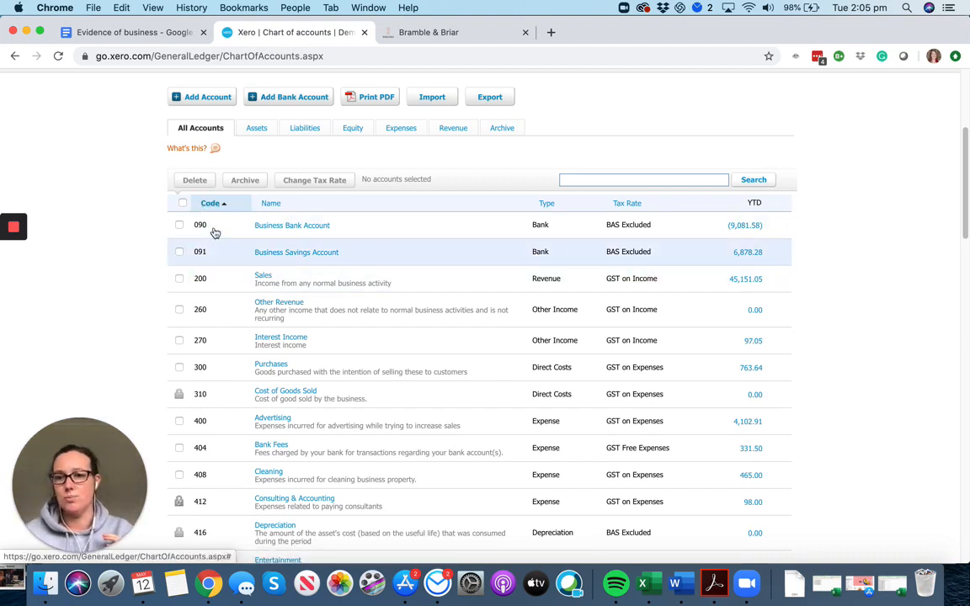
# Start a new account of type Other Income with code 298 and the name "Jobkeeper wage subsidy".
pyautogui.click(208, 98)
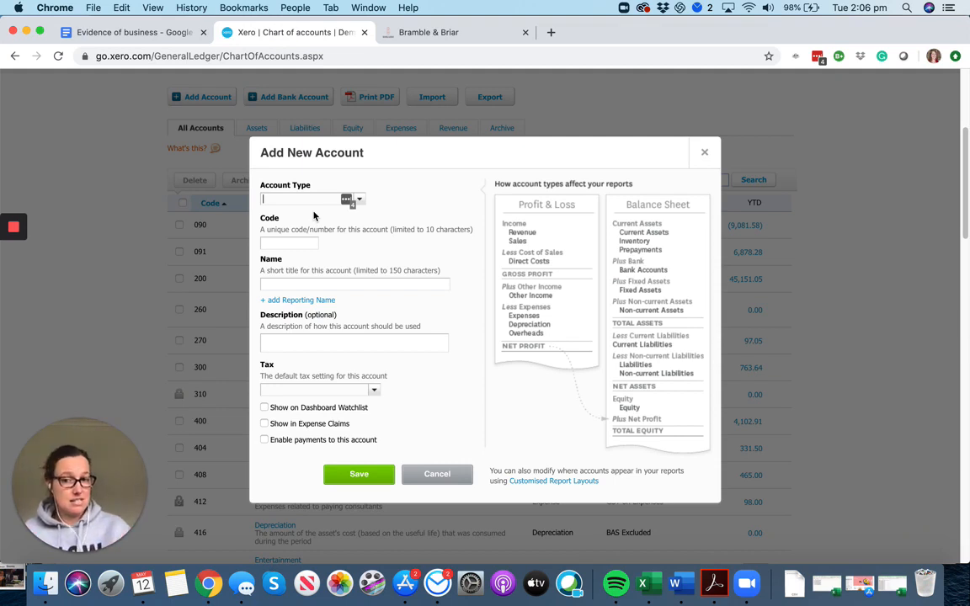
pyautogui.write('other')
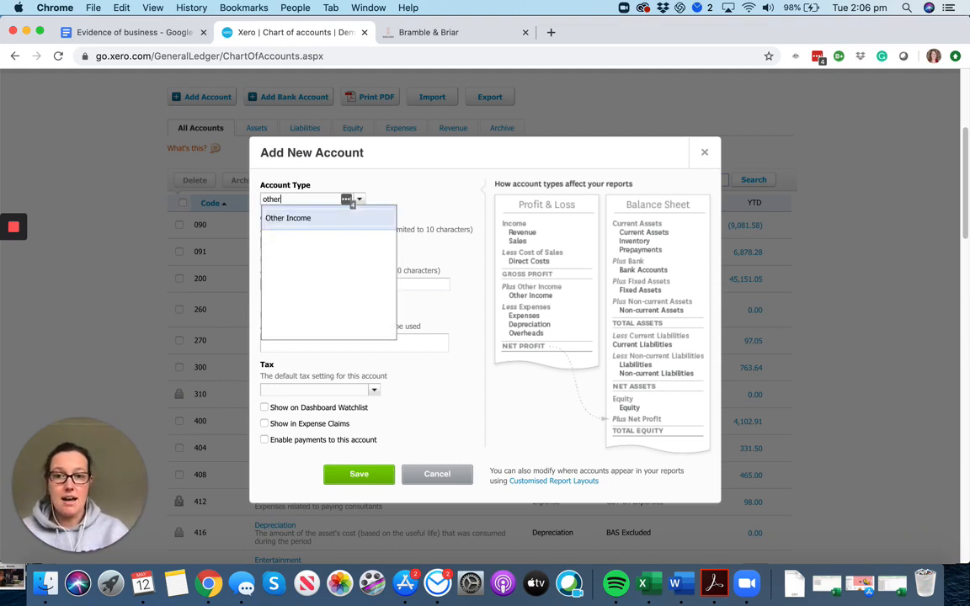
pyautogui.press('Tab')
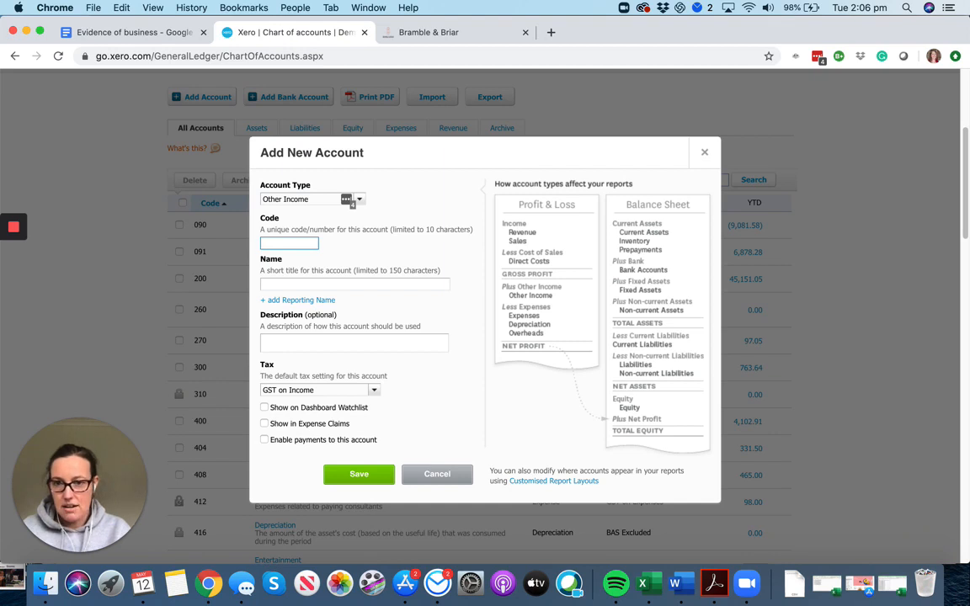
pyautogui.write('298')
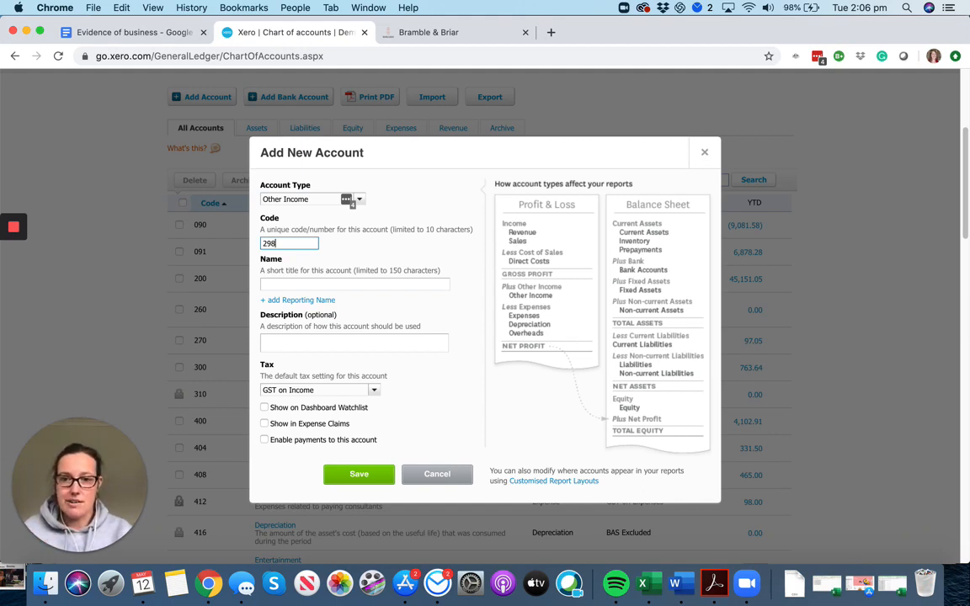
pyautogui.press('Tab')
pyautogui.write('Jobkeeper')
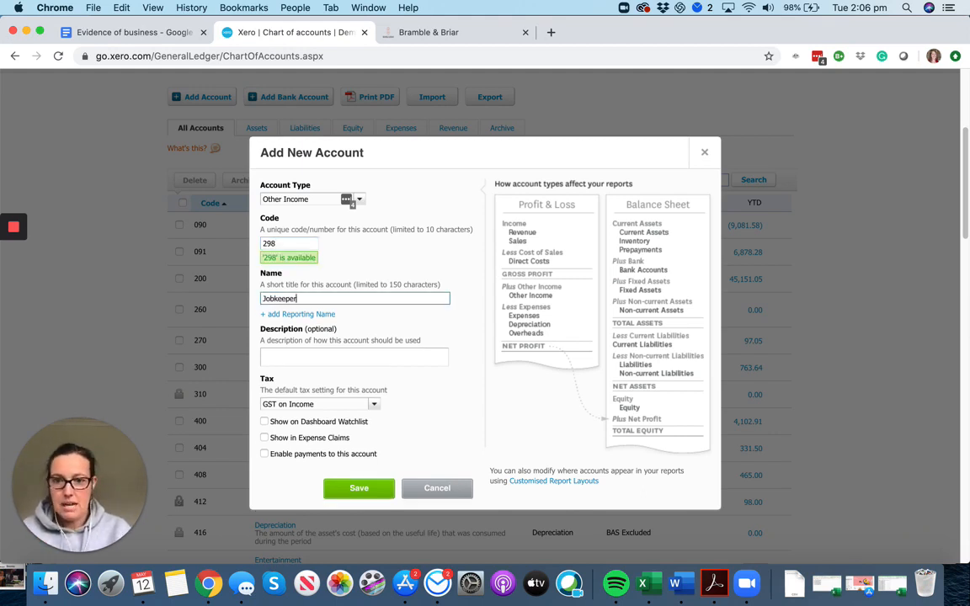
pyautogui.write(' wage sub')
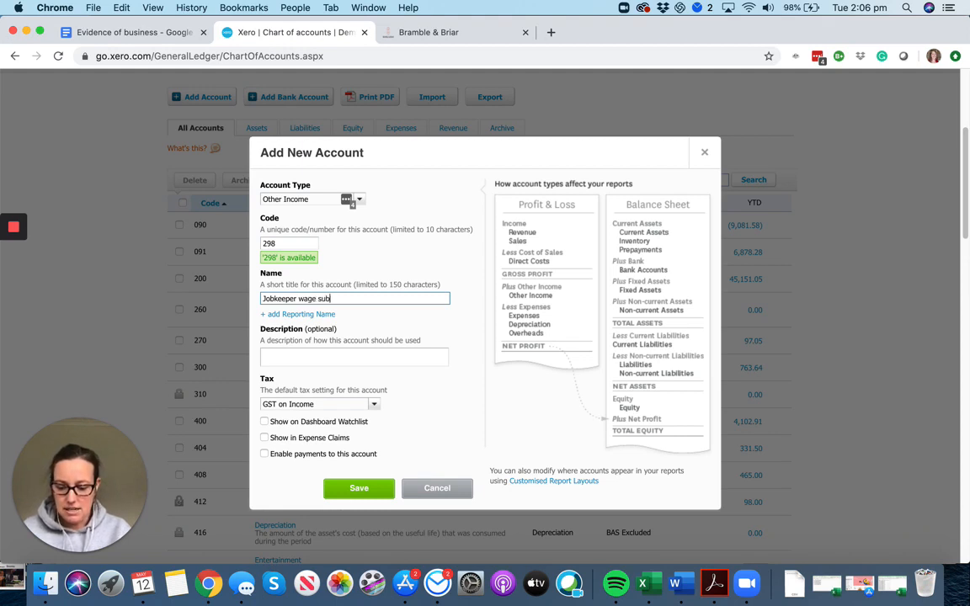
pyautogui.write('sidy')
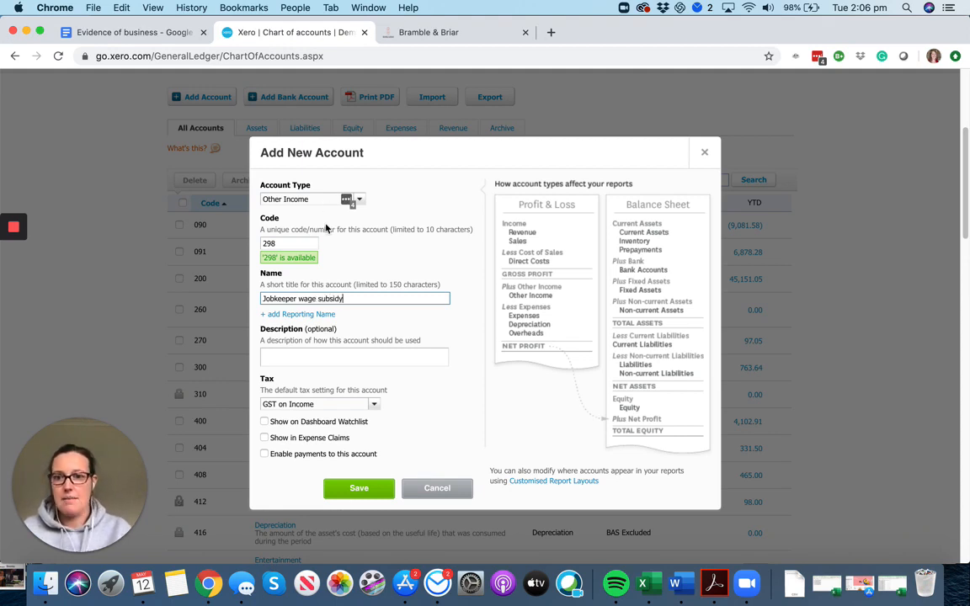
# Set the new account's default tax to BAS Excluded and save the account.
pyautogui.click(374, 406)
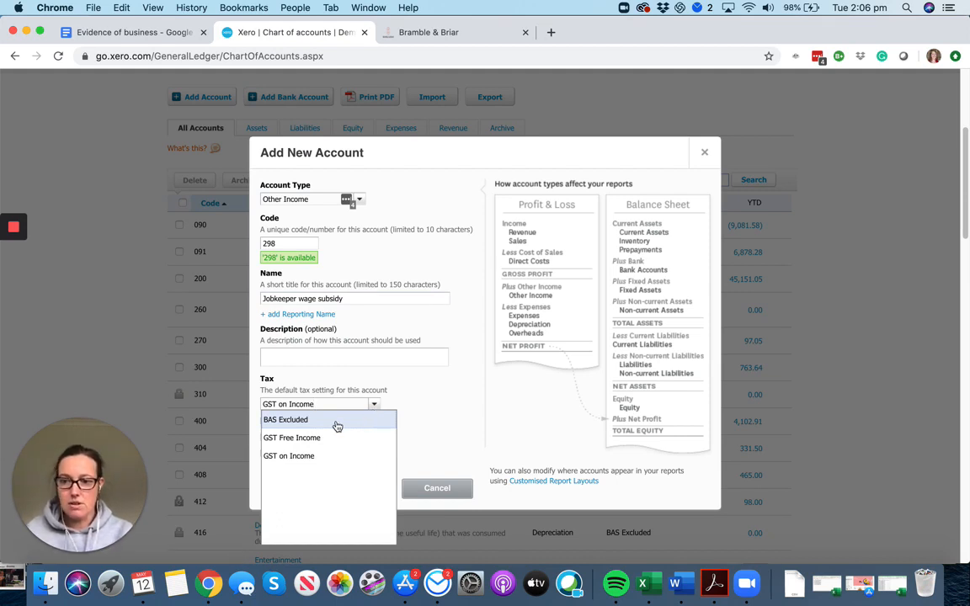
pyautogui.click(337, 421)
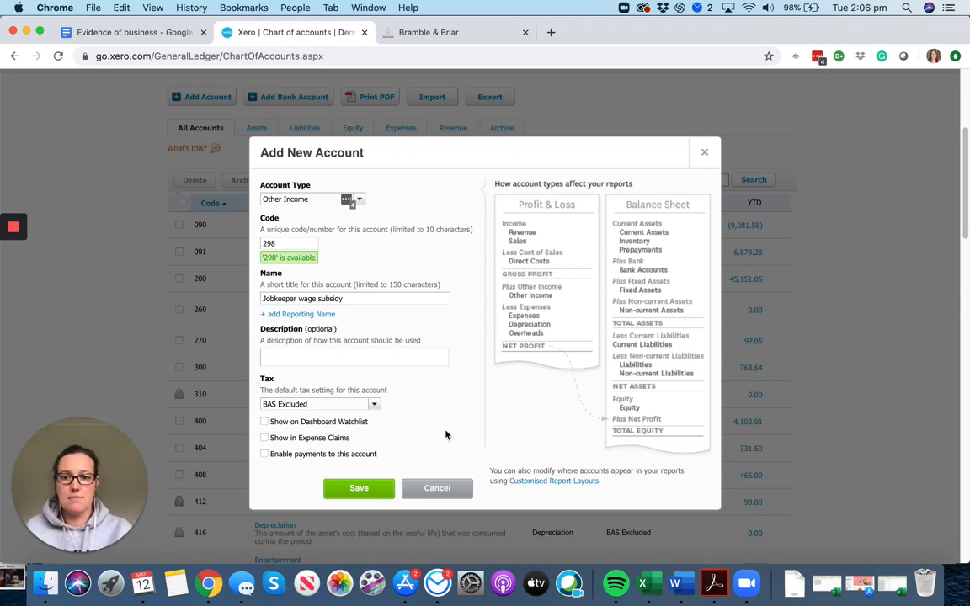
pyautogui.click(360, 489)
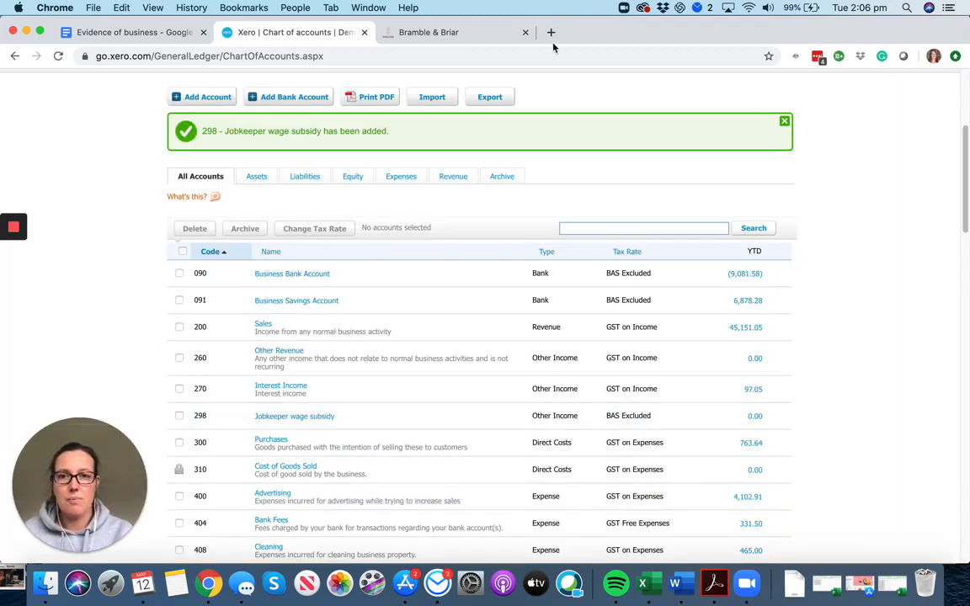
# View the template products in the Squarespace inventory, then switch to Excel and bring forward the JobKeeper eligible business participant template.
pyautogui.click(480, 39)
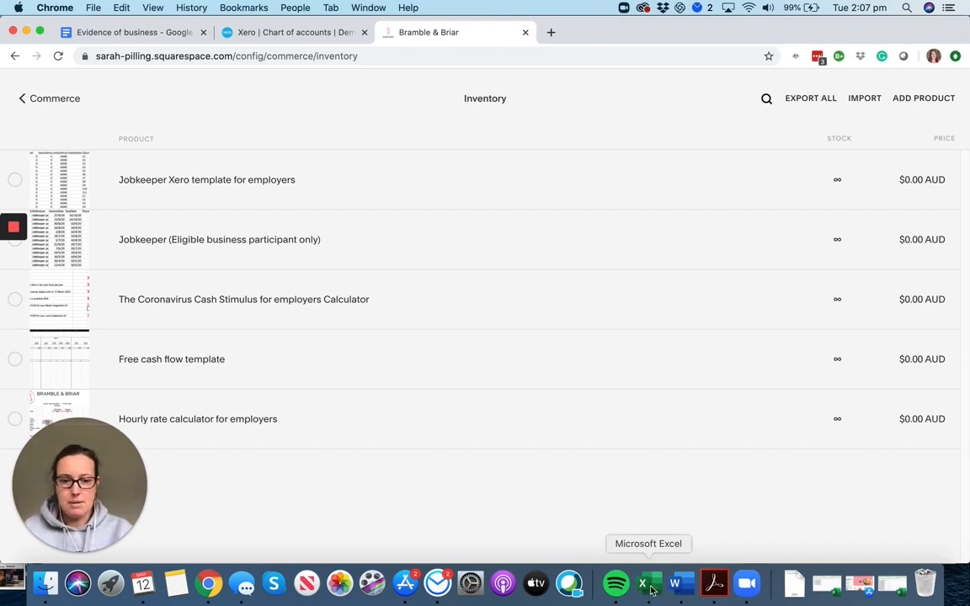
pyautogui.click(651, 592)
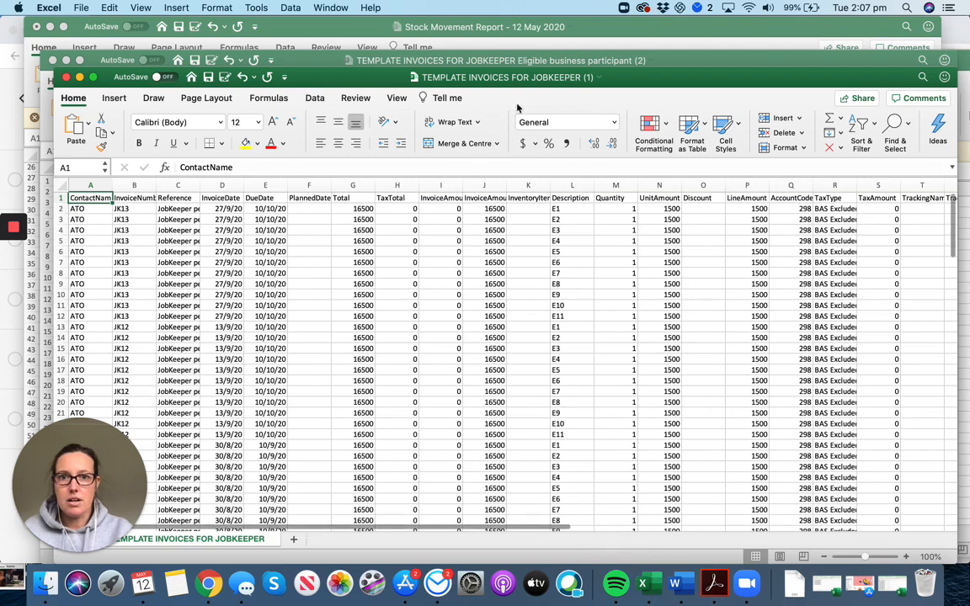
pyautogui.moveTo(672, 60); pyautogui.dragTo(656, 20)
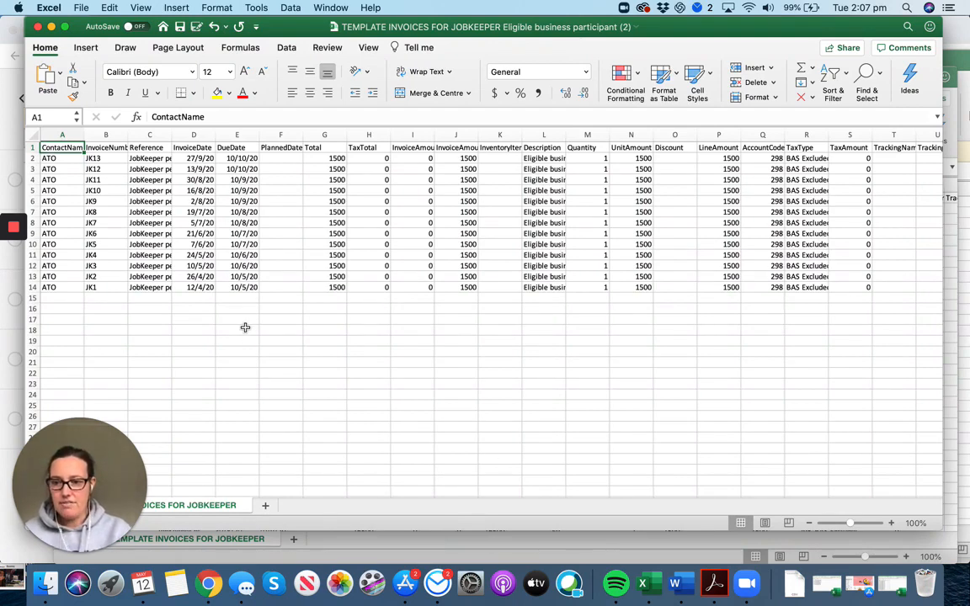
# Examine the contact name, invoice number and reference columns, checking the JobKeeper period given in several reference cells.
pyautogui.click(68, 136)
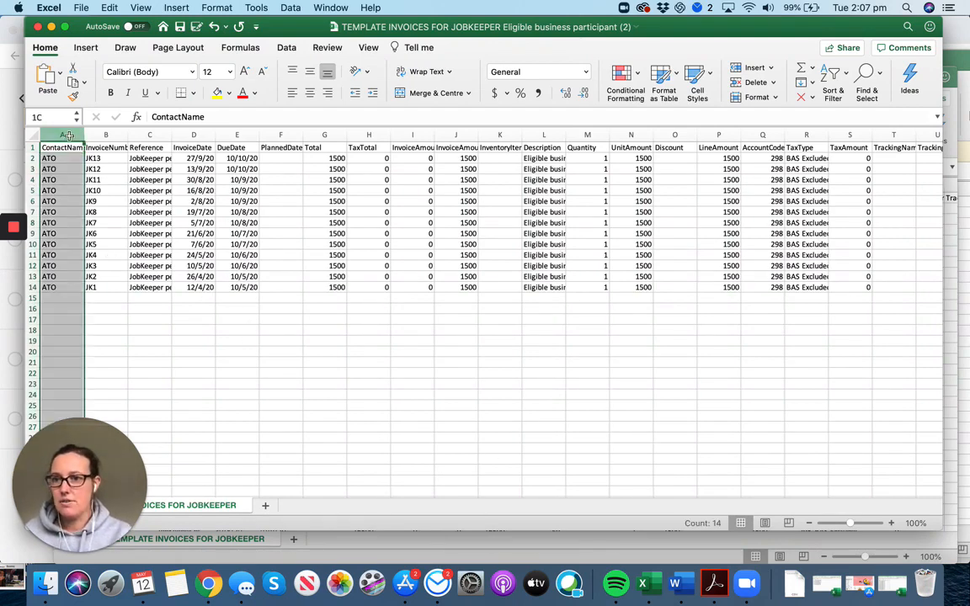
pyautogui.click(105, 135)
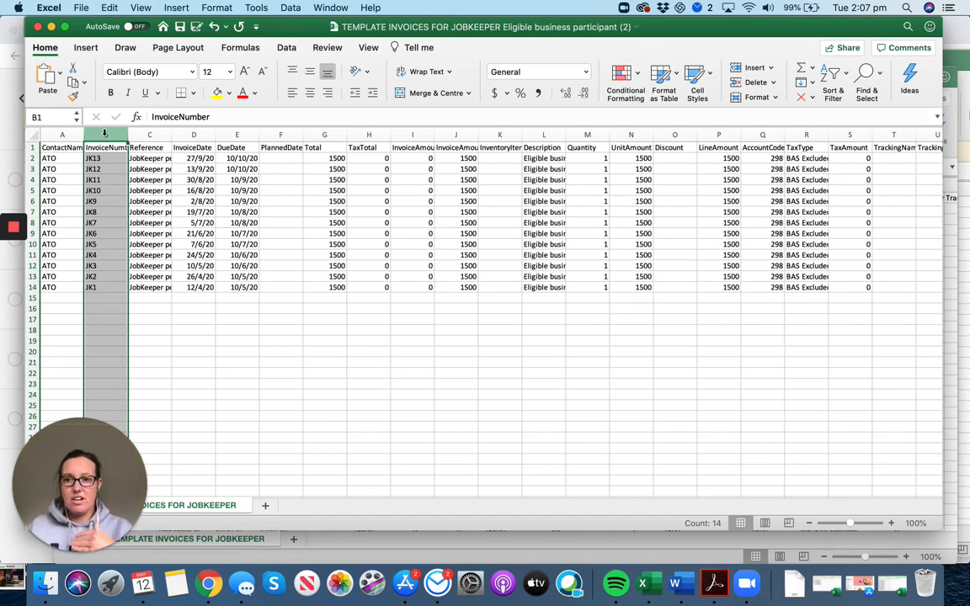
pyautogui.click(149, 134)
pyautogui.press('Return')
pyautogui.click(152, 160)
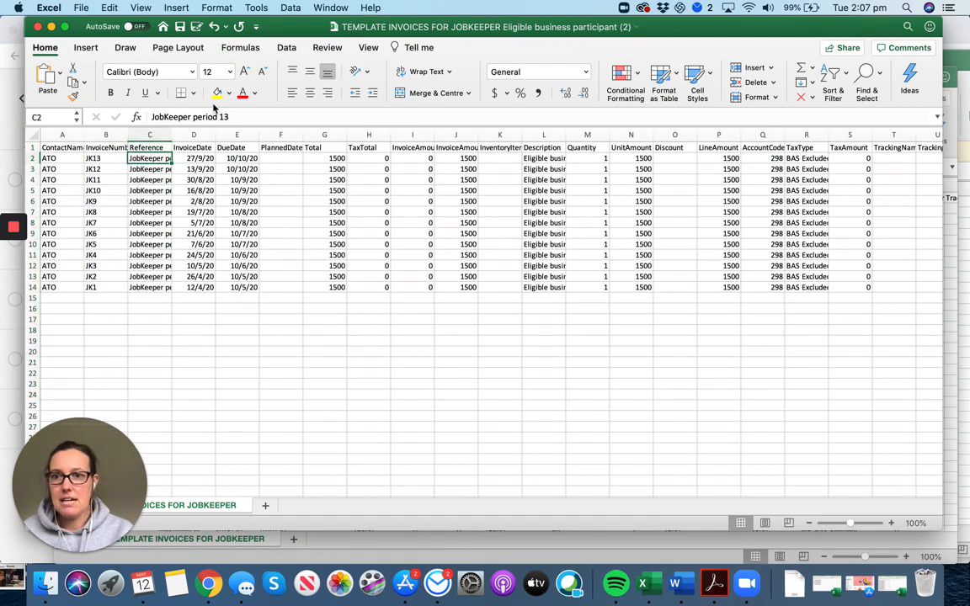
pyautogui.click(156, 176)
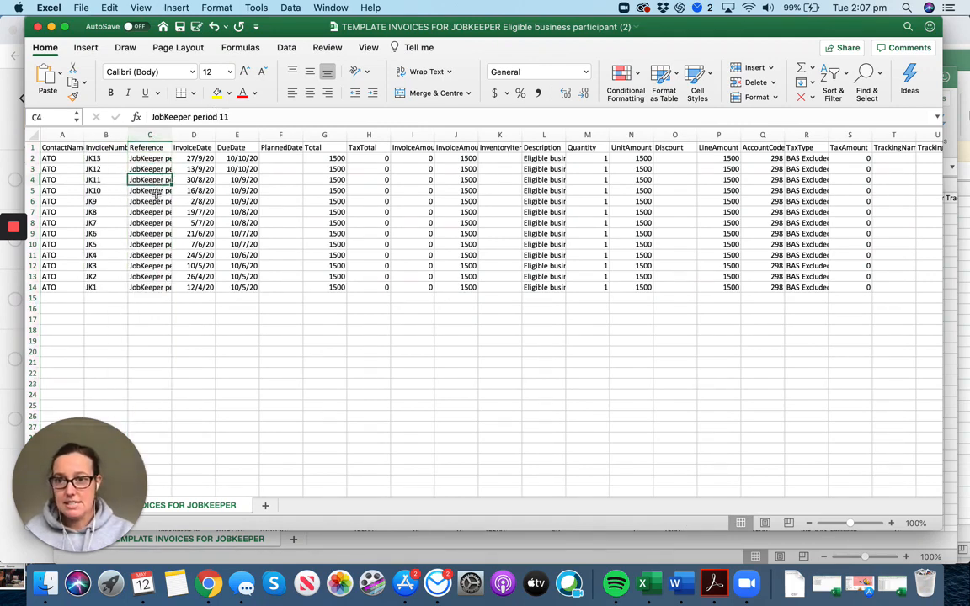
pyautogui.click(150, 212)
pyautogui.click(150, 244)
pyautogui.click(150, 266)
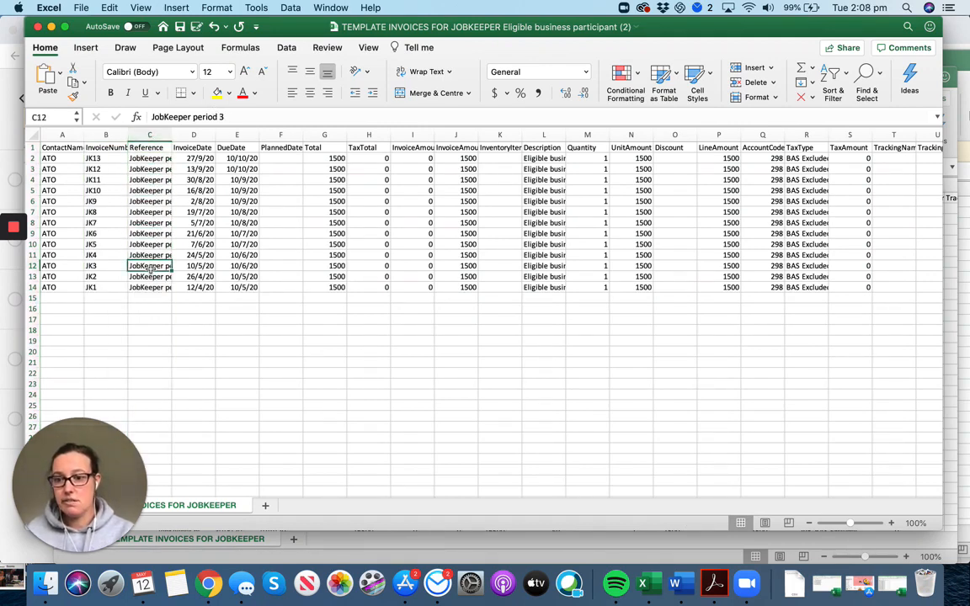
# Check the invoice date, reference, total, invoice amount and description of invoice JK1.
pyautogui.click(193, 287)
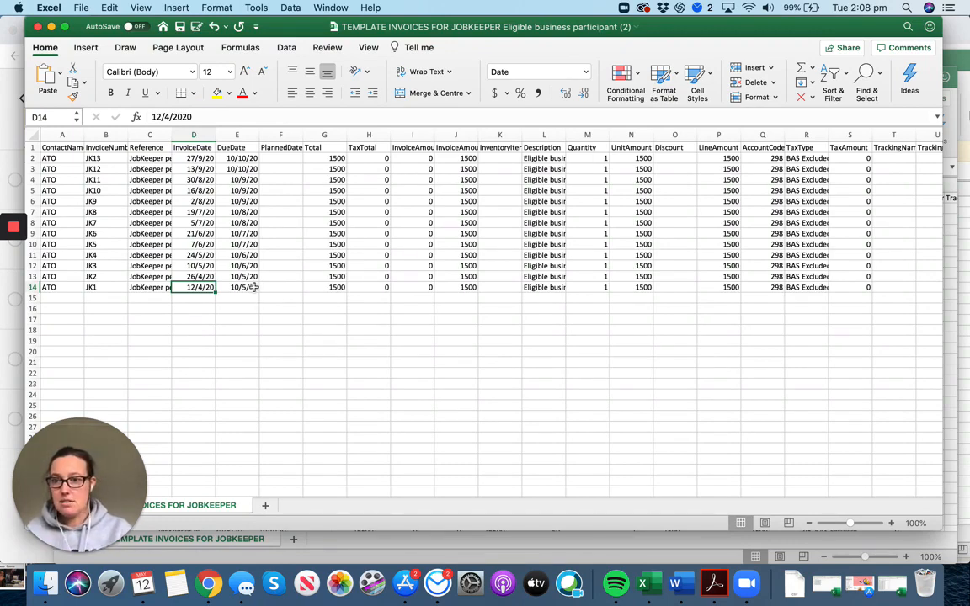
pyautogui.press('Left')
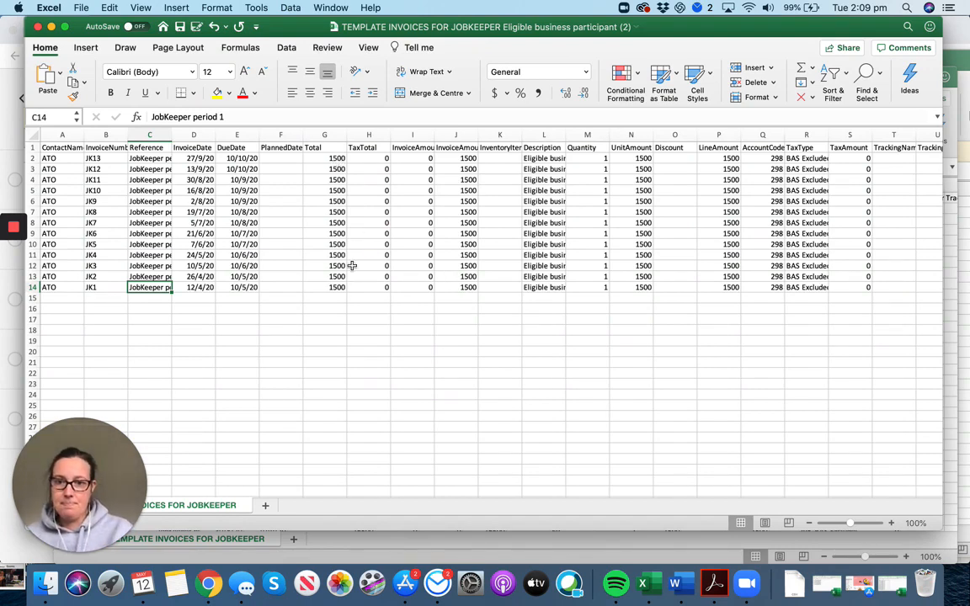
pyautogui.click(333, 287)
pyautogui.click(464, 288)
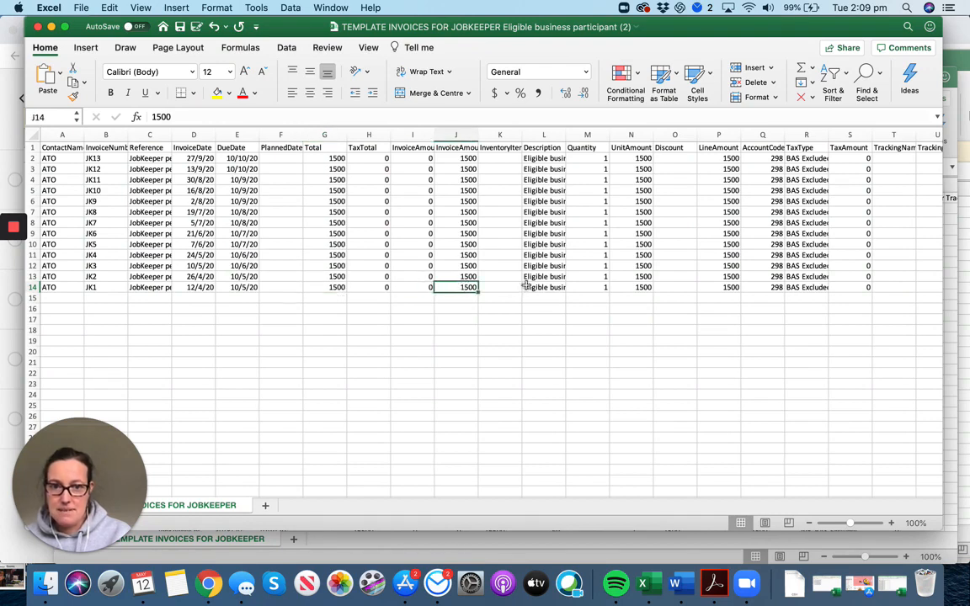
pyautogui.click(534, 288)
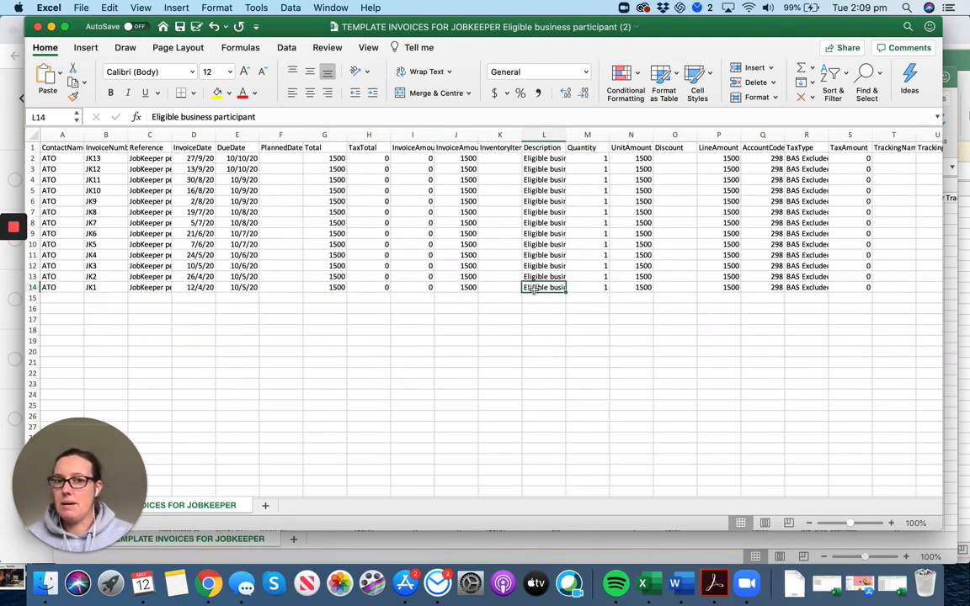
# Check the account code on the JK1 row and select the account codes of all the template invoices.
pyautogui.press('Right')
pyautogui.press('Right')
pyautogui.press('Right')
pyautogui.press('Right')
pyautogui.press('Right')
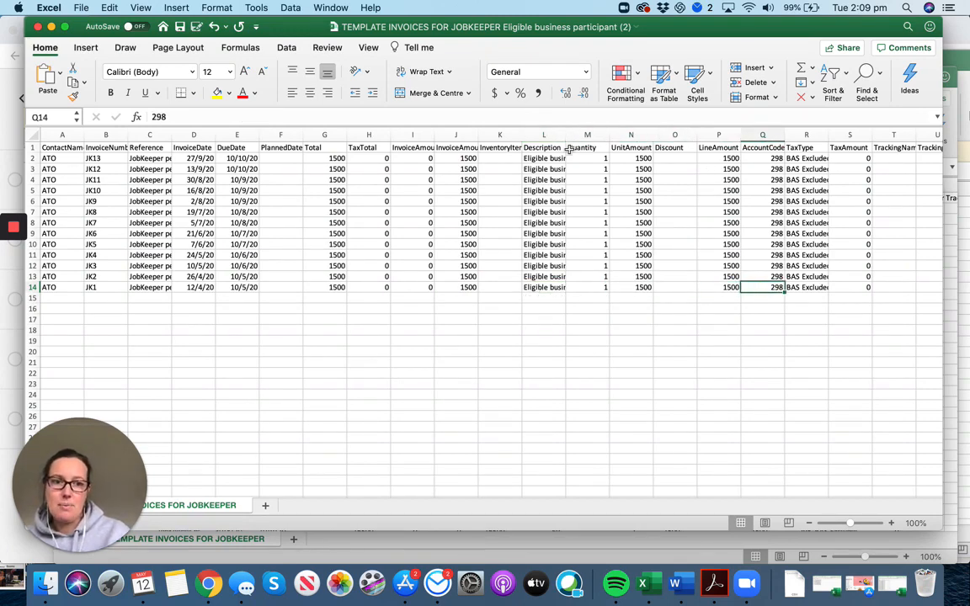
pyautogui.moveTo(762, 158); pyautogui.dragTo(760, 294)
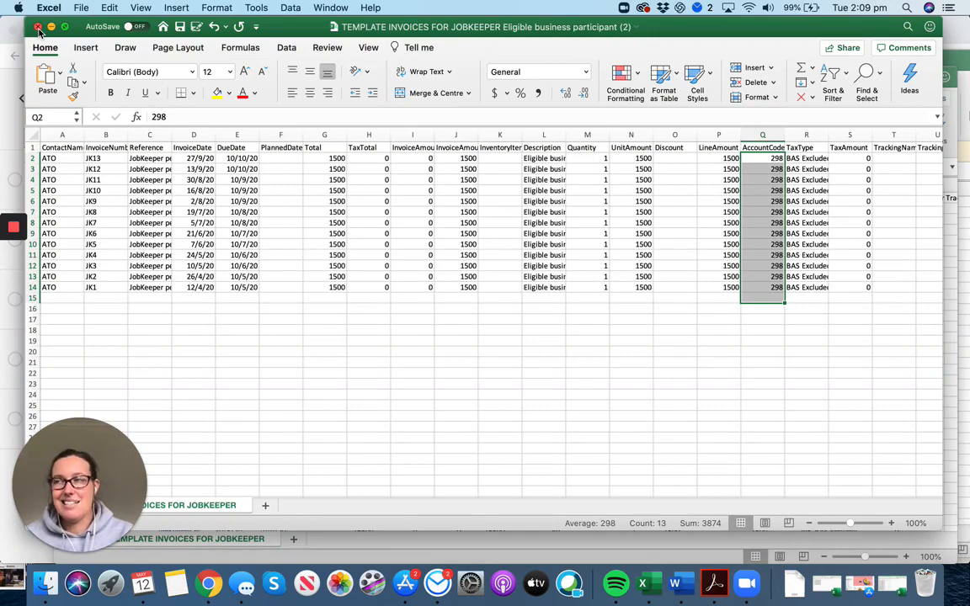
# Close the eligible business participant template and review the invoice rows and unit amounts in TEMPLATE INVOICES FOR JOBKEEPER (1).
pyautogui.click(37, 26)
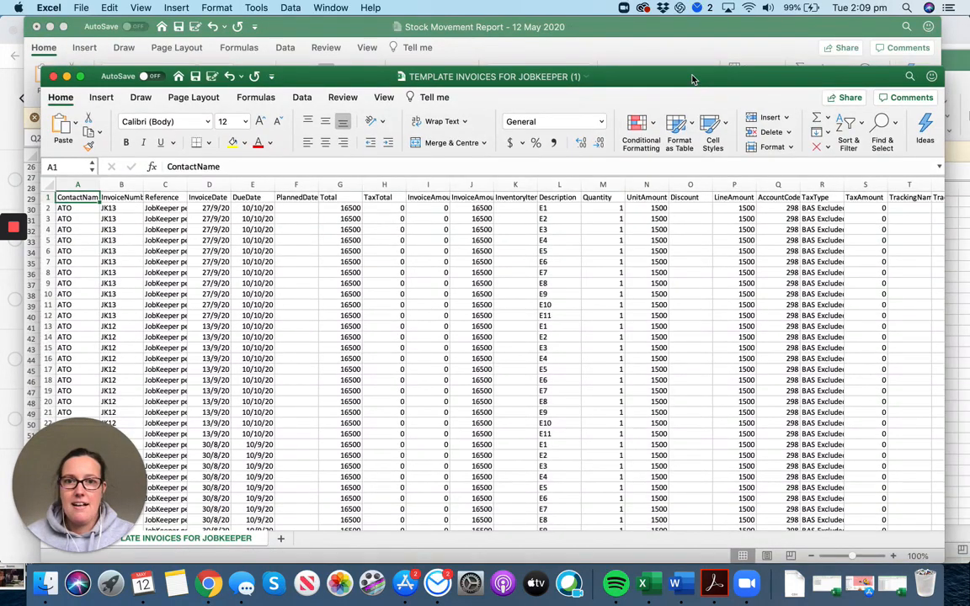
pyautogui.moveTo(698, 89); pyautogui.dragTo(668, 40)
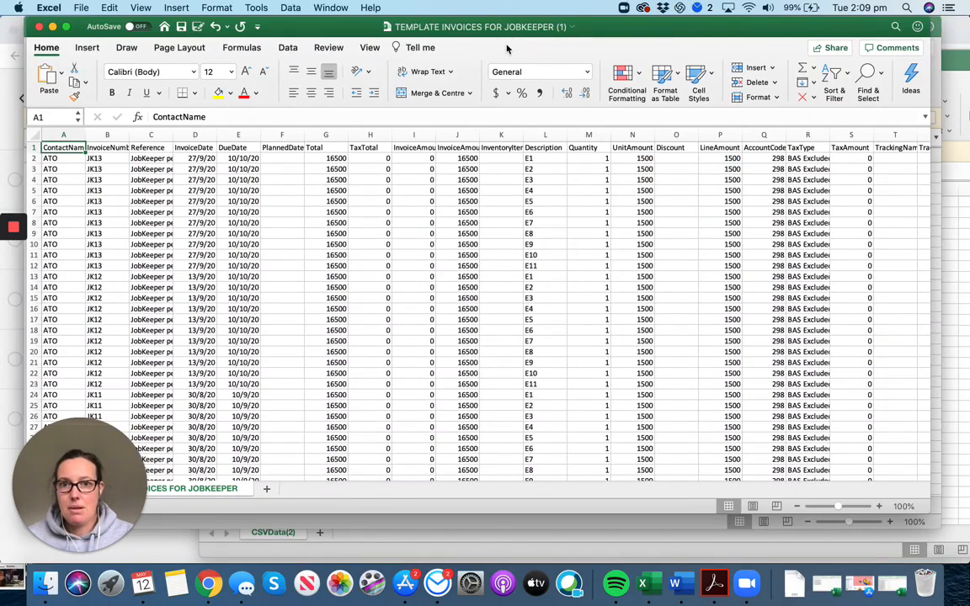
pyautogui.scroll(-16, 177, 276)
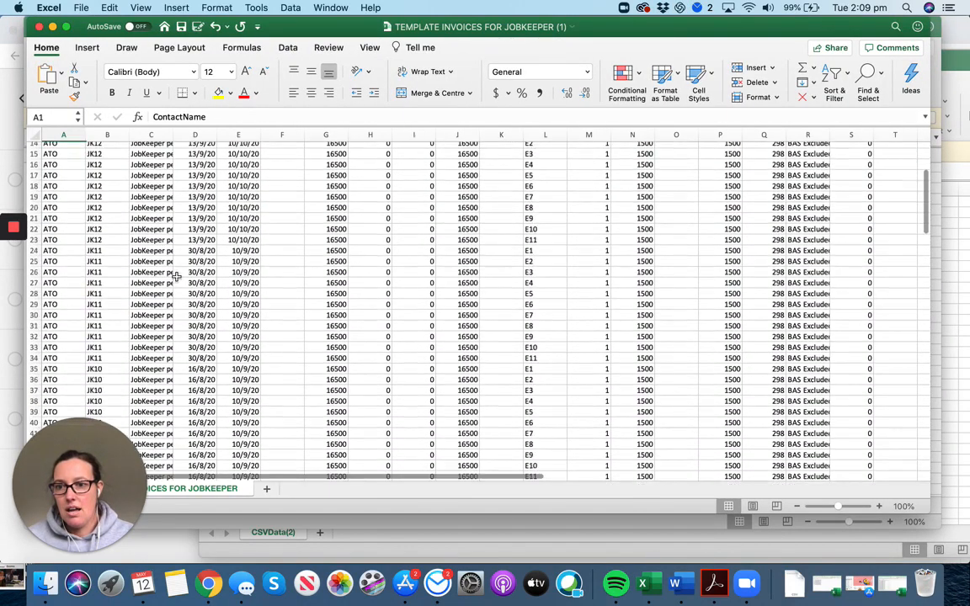
pyautogui.scroll(-20, 177, 277)
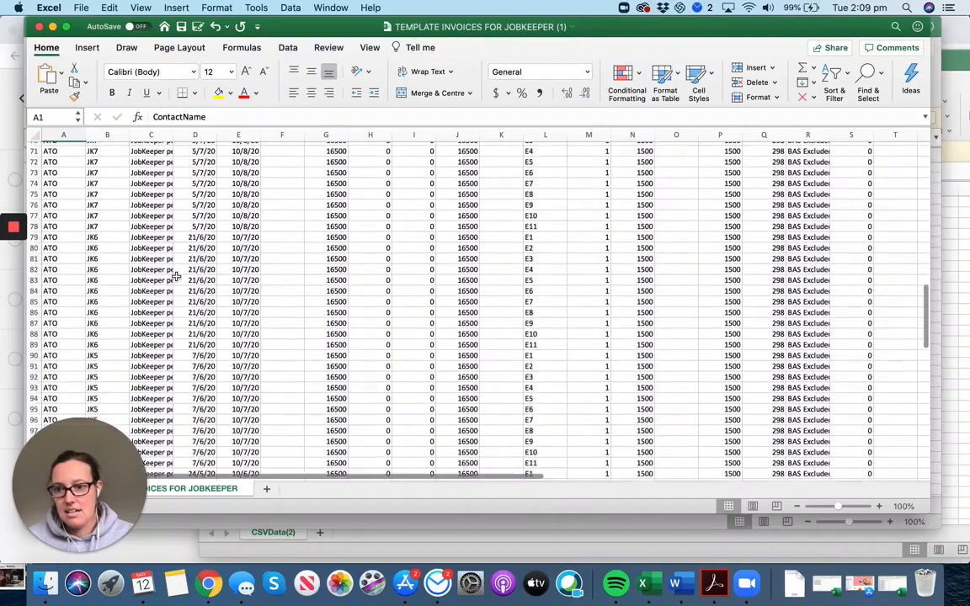
pyautogui.scroll(16, 175, 275)
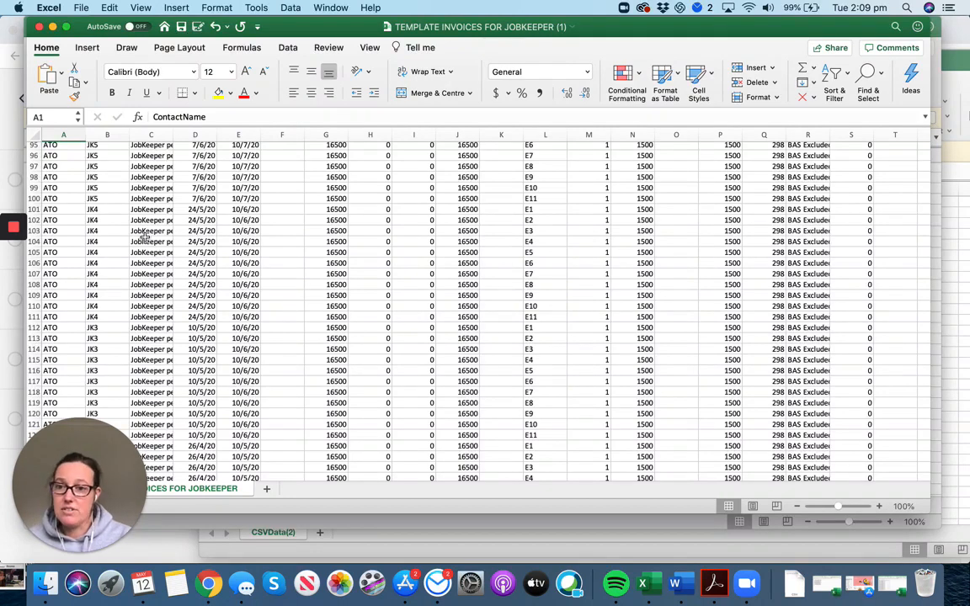
pyautogui.click(633, 222)
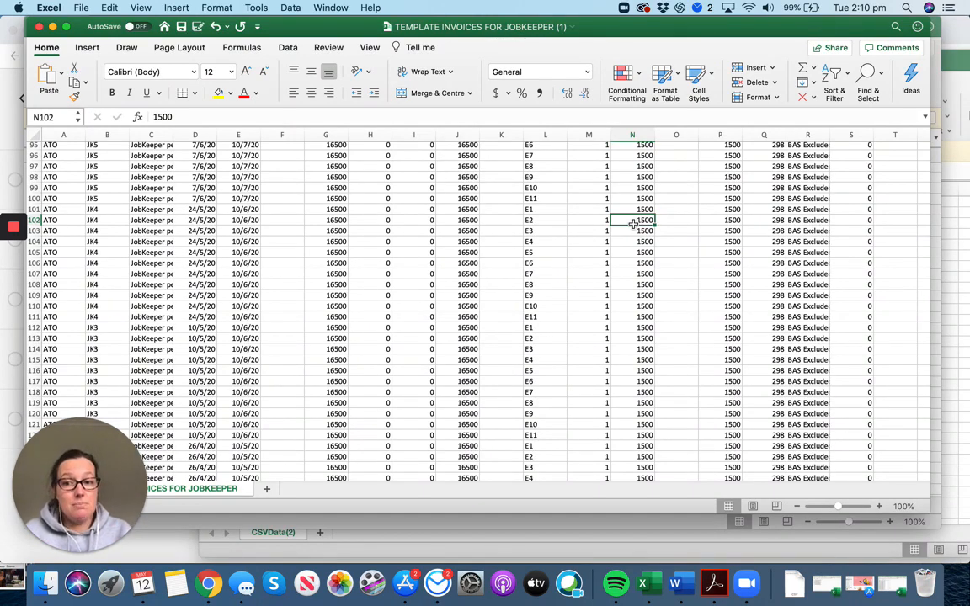
# Review the JobKeeper invoice rows through to the end of the template.
pyautogui.scroll(-6, 494, 249)
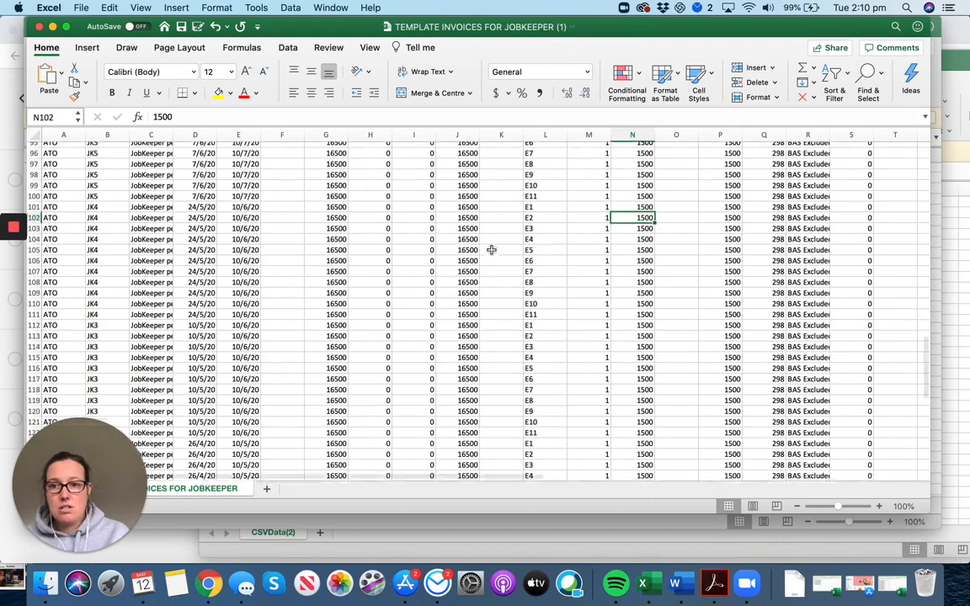
pyautogui.scroll(-8, 468, 272)
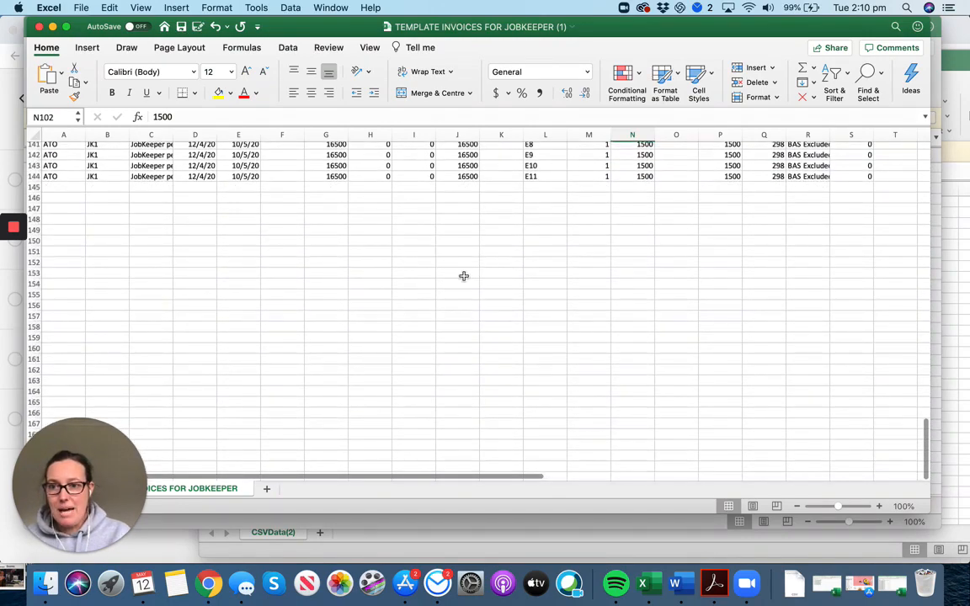
pyautogui.scroll(8, 455, 287)
pyautogui.scroll(-10, 450, 288)
pyautogui.scroll(3, 450, 289)
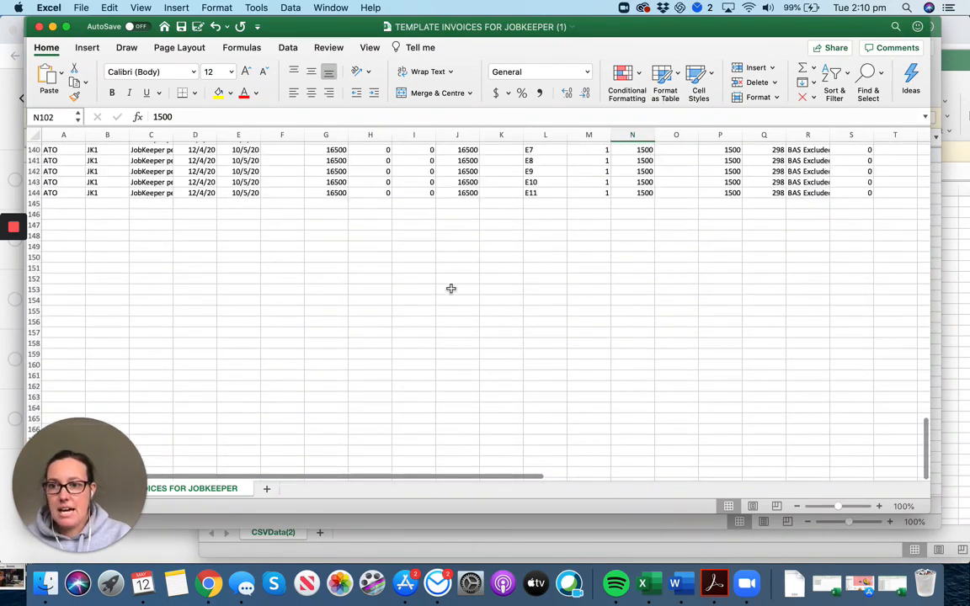
pyautogui.scroll(9, 449, 288)
pyautogui.scroll(15, 269, 251)
# Examine the contact name, invoice number, invoice date, due date and total columns of the template.
pyautogui.click(104, 162)
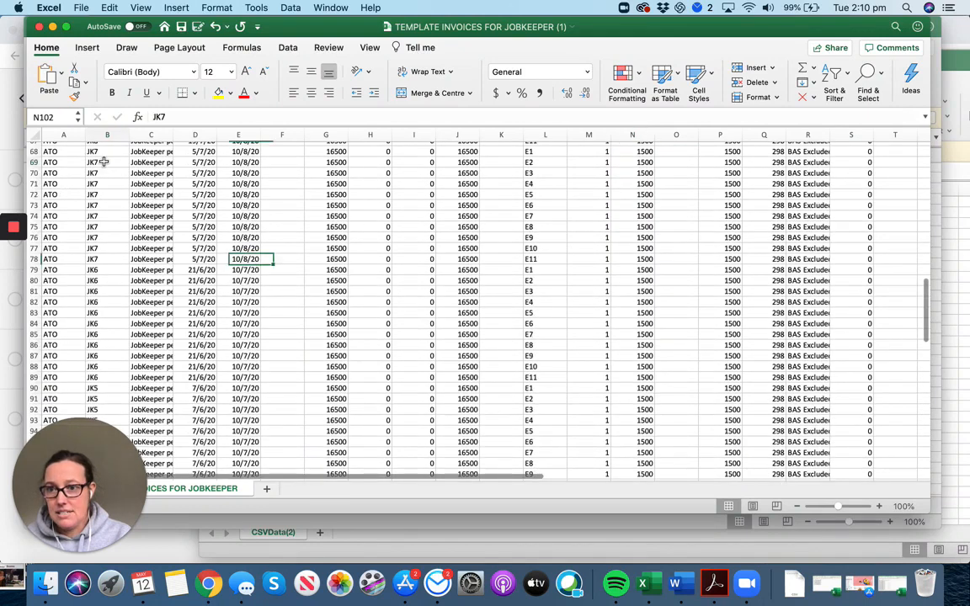
pyautogui.click(63, 135)
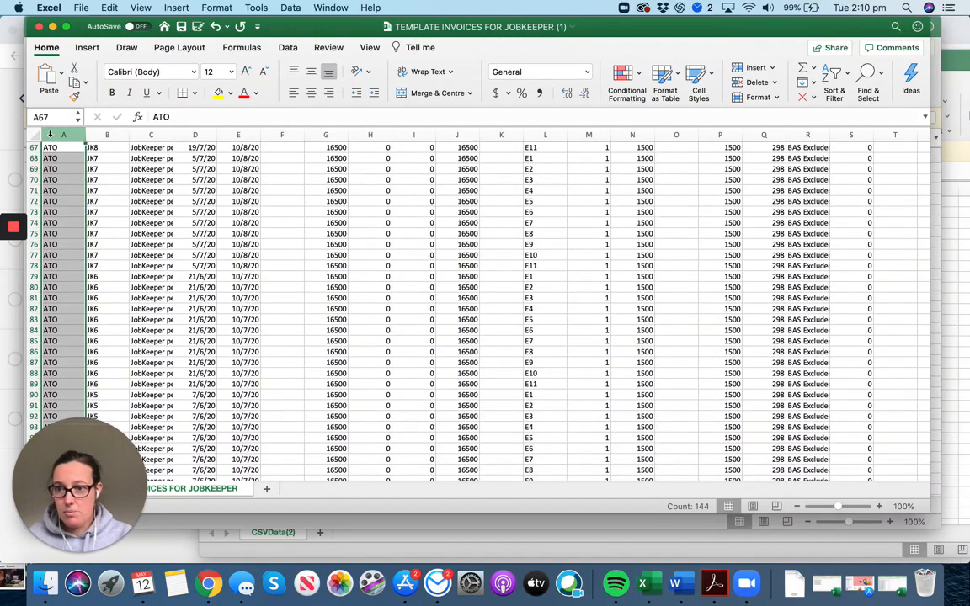
pyautogui.click(98, 132)
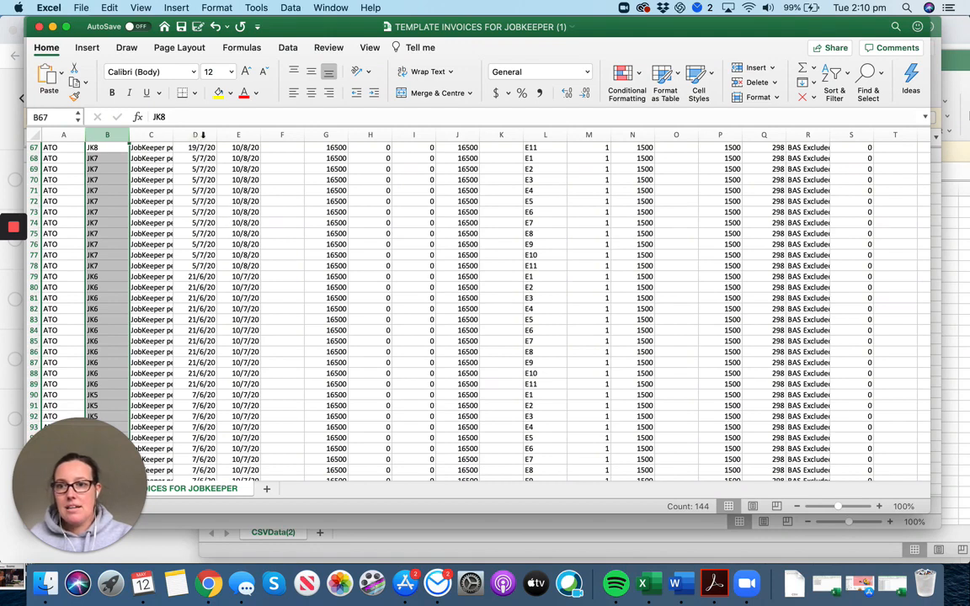
pyautogui.click(203, 132)
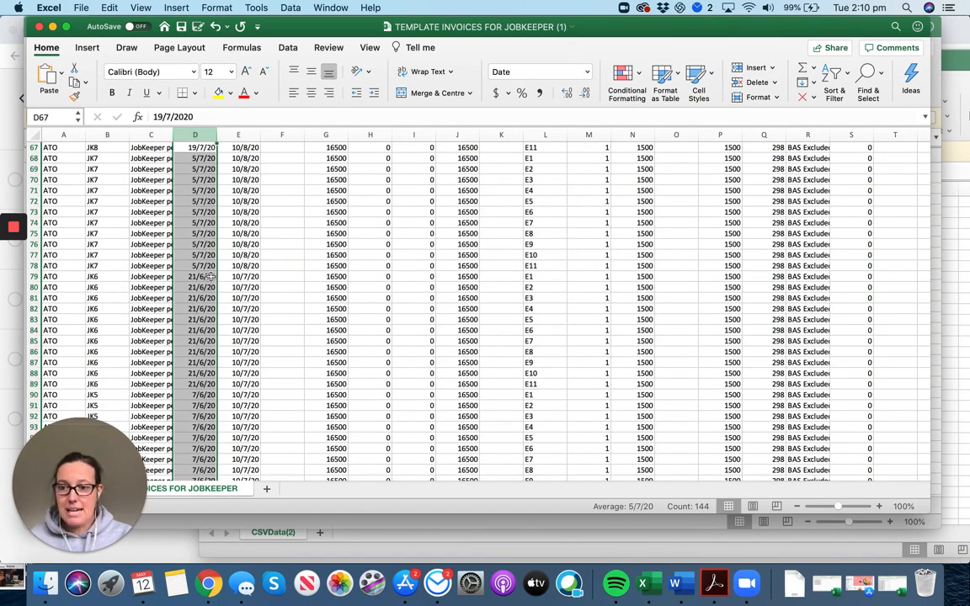
pyautogui.click(254, 134)
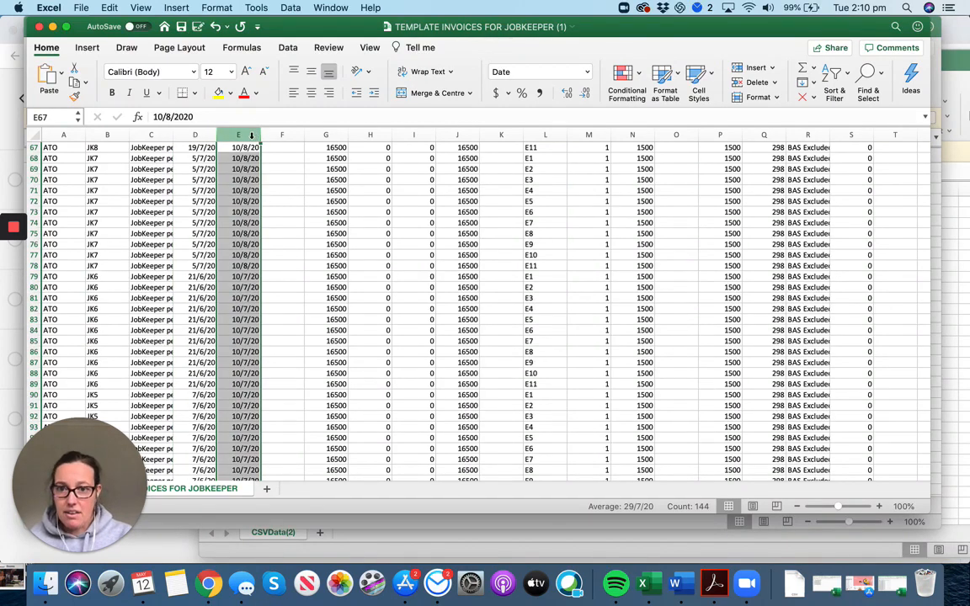
pyautogui.click(326, 135)
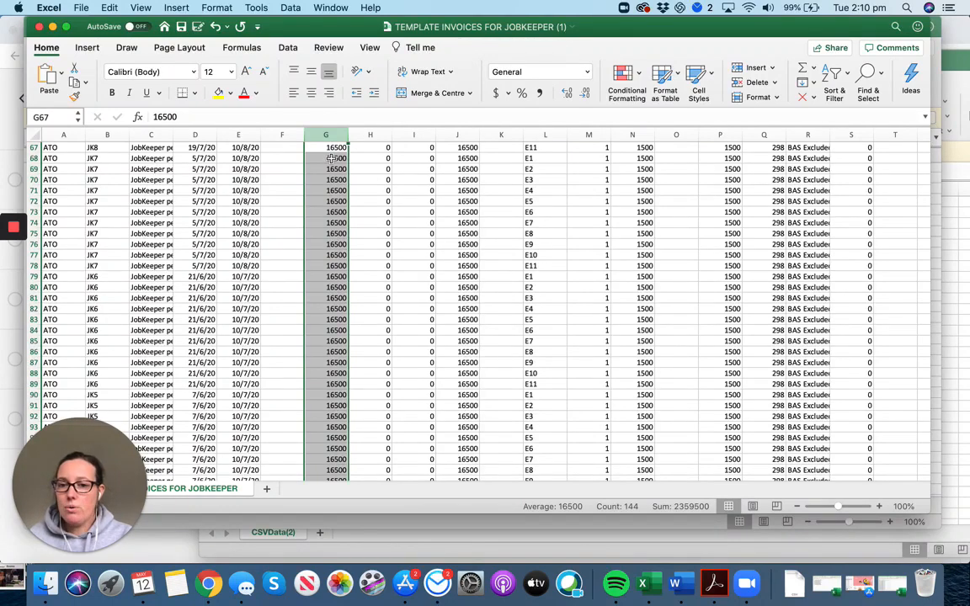
# Examine the JK13 invoice lines in rows 2 to 12 and their employee placeholders in the Description column.
pyautogui.scroll(2, 433, 311)
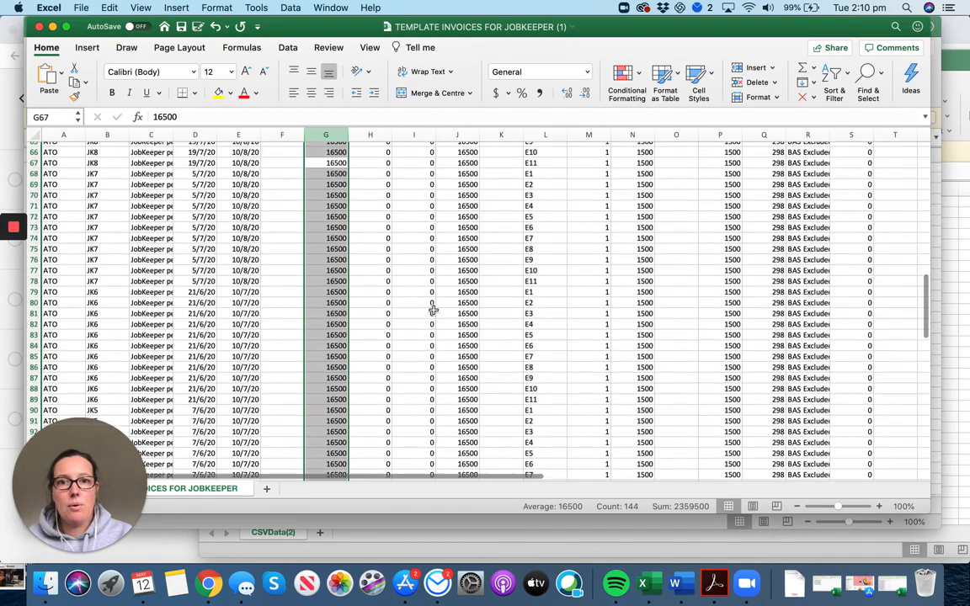
pyautogui.scroll(10, 433, 310)
pyautogui.scroll(3, 432, 312)
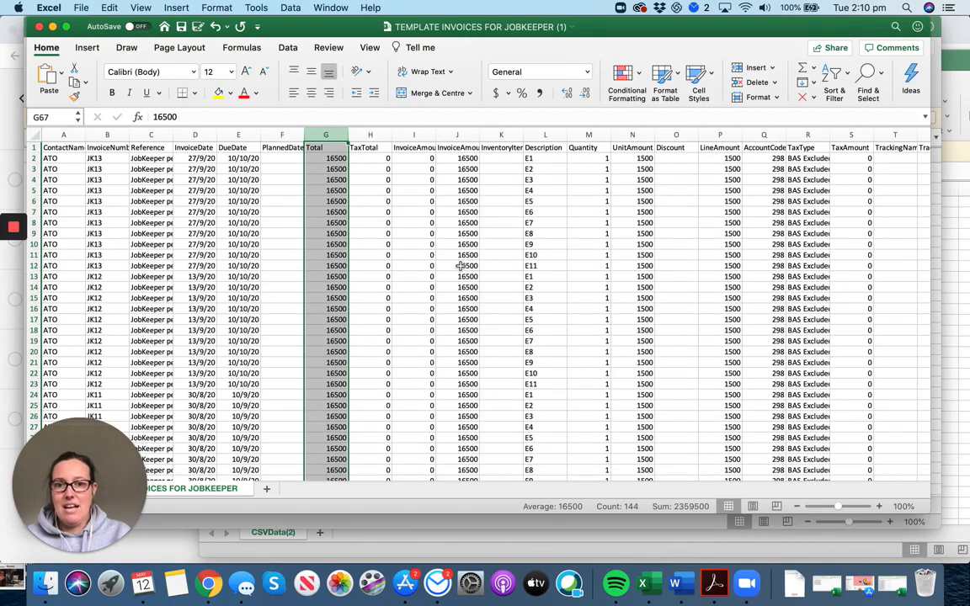
pyautogui.click(32, 159)
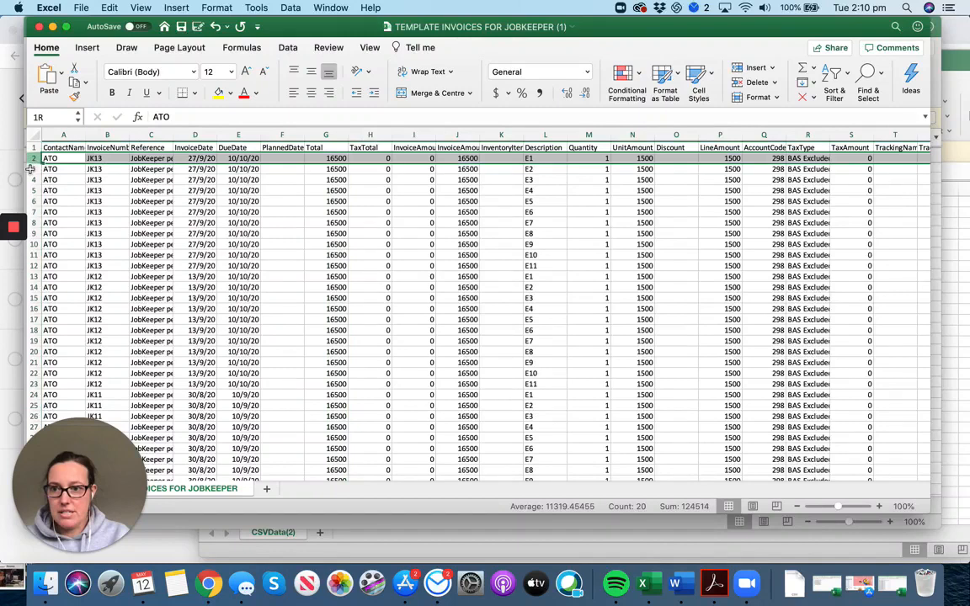
pyautogui.moveTo(29, 169); pyautogui.dragTo(32, 266)
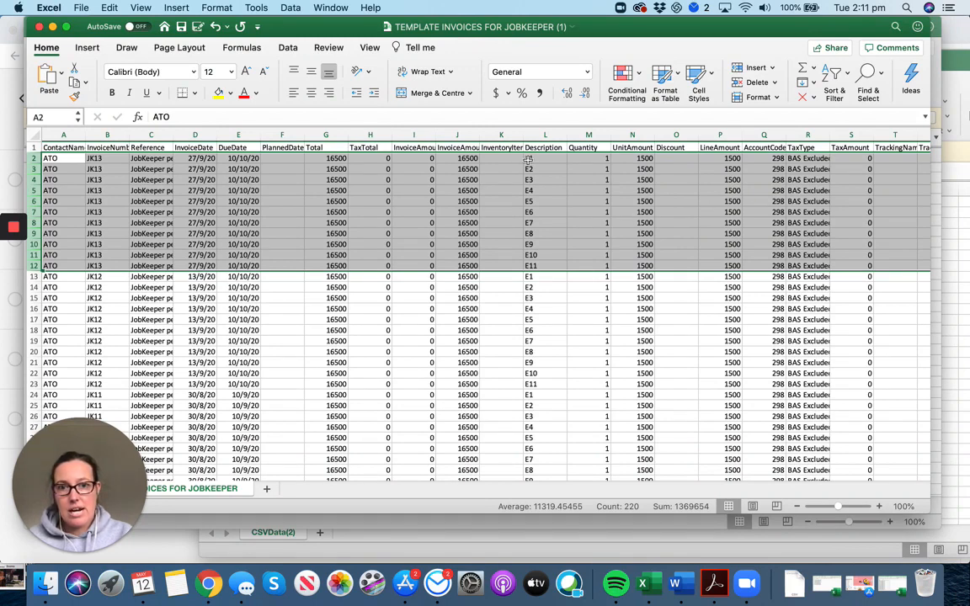
pyautogui.click(548, 260)
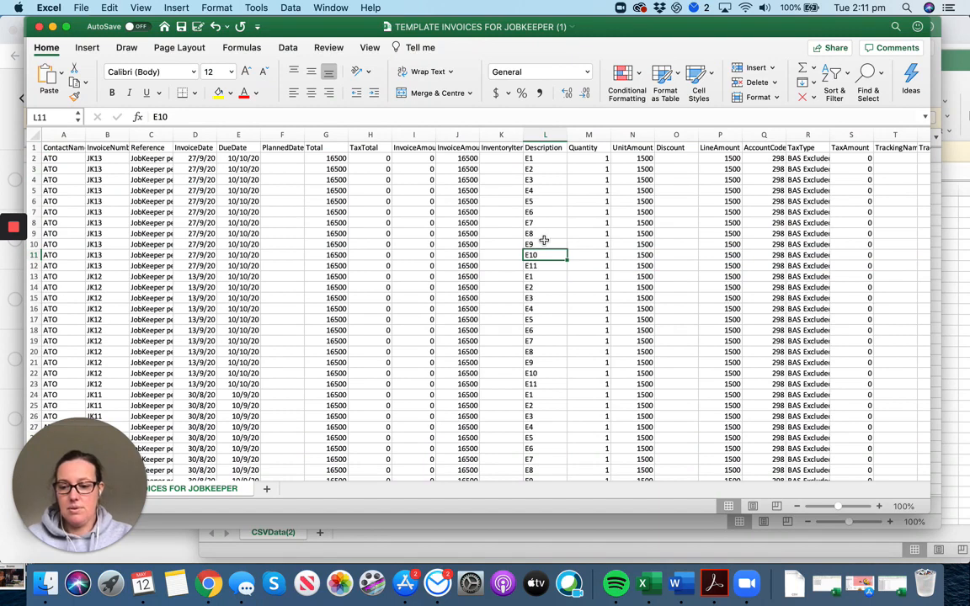
# Replace every "e11" in the sheet with the participant's full name followed by " - Eligible business participant".
pyautogui.click(895, 28)
pyautogui.click(795, 27)
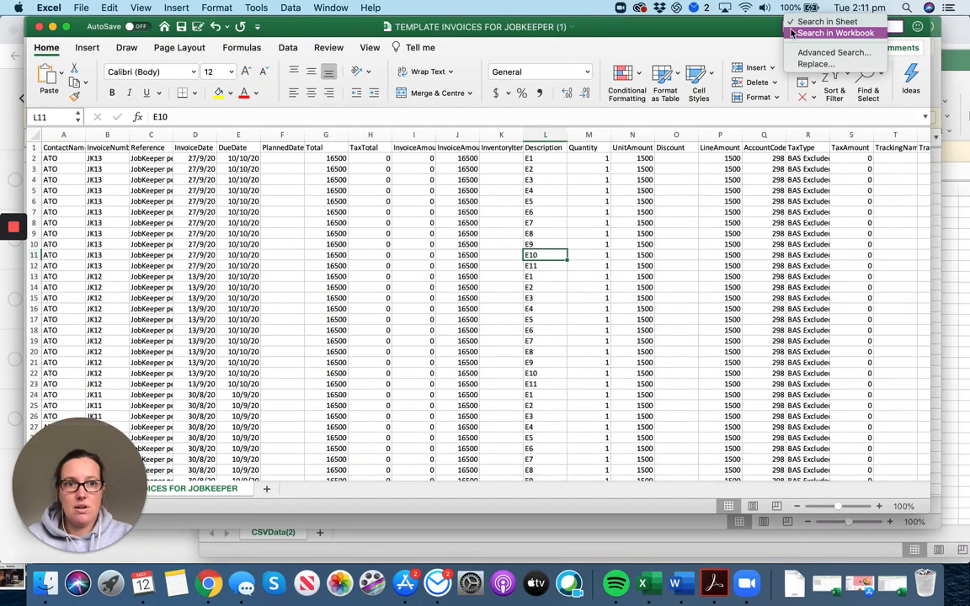
pyautogui.click(812, 65)
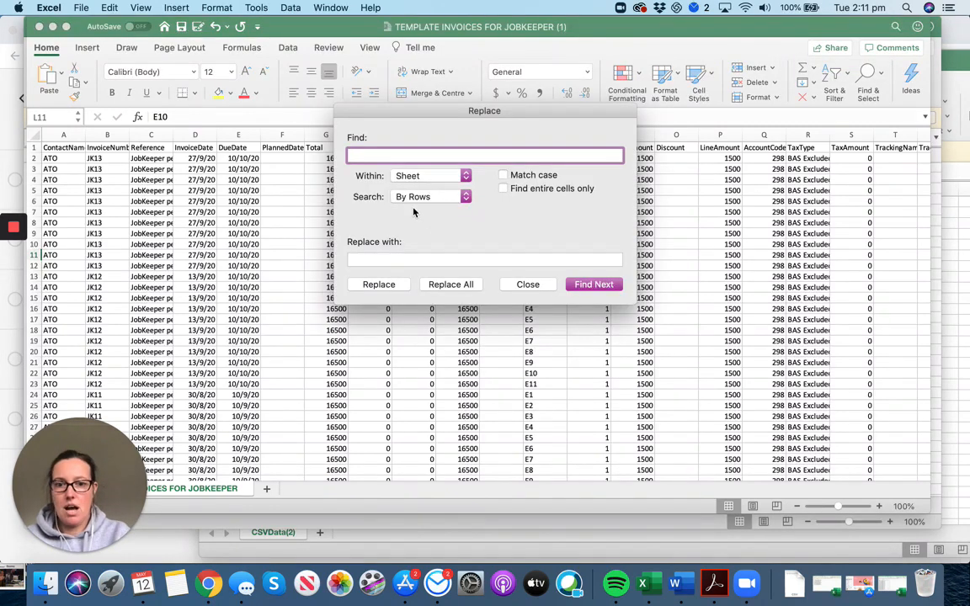
pyautogui.write('e11')
pyautogui.press('Tab')
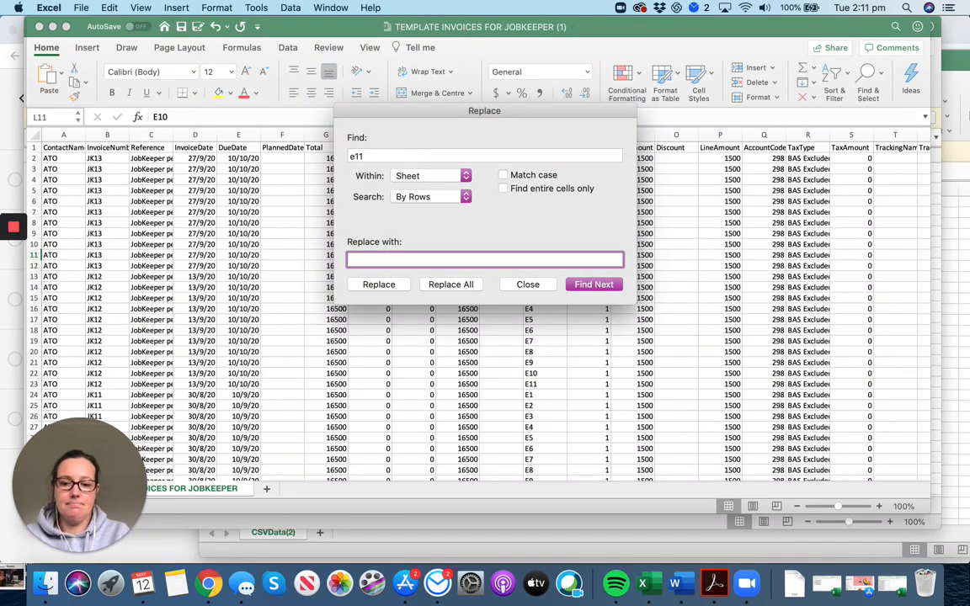
pyautogui.write('Frod')
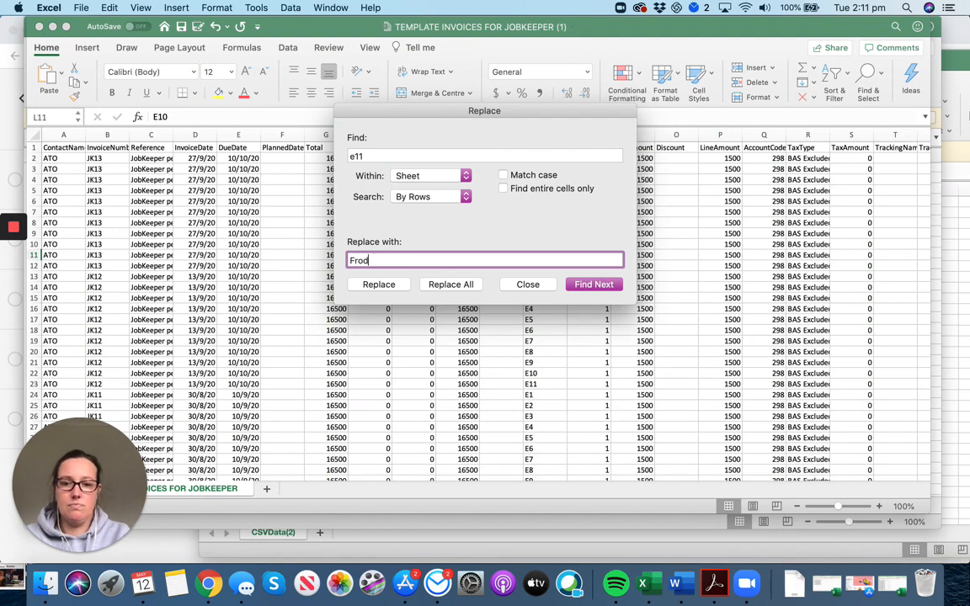
pyautogui.write('o Baggins')
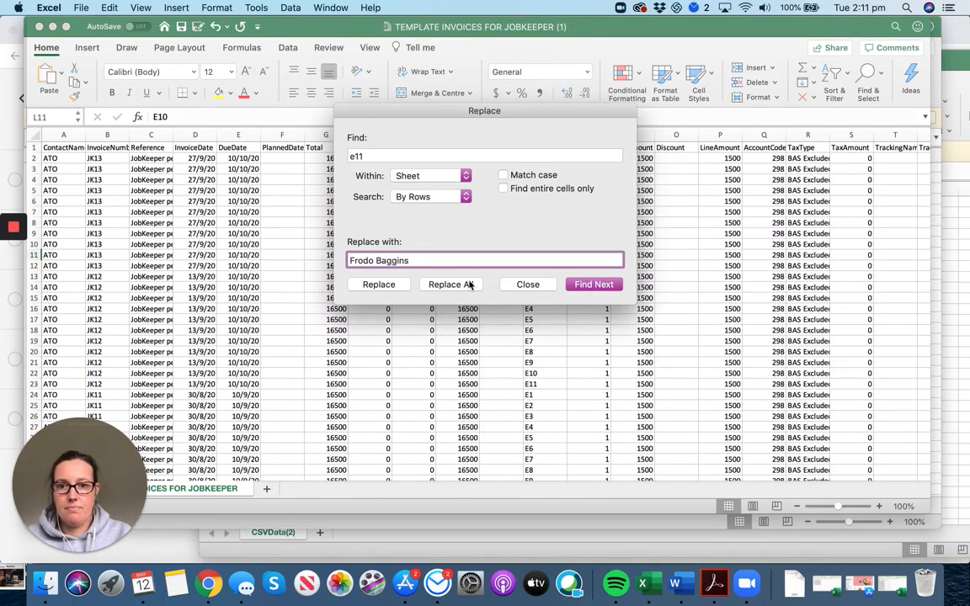
pyautogui.write(' - Eligible buysiness')
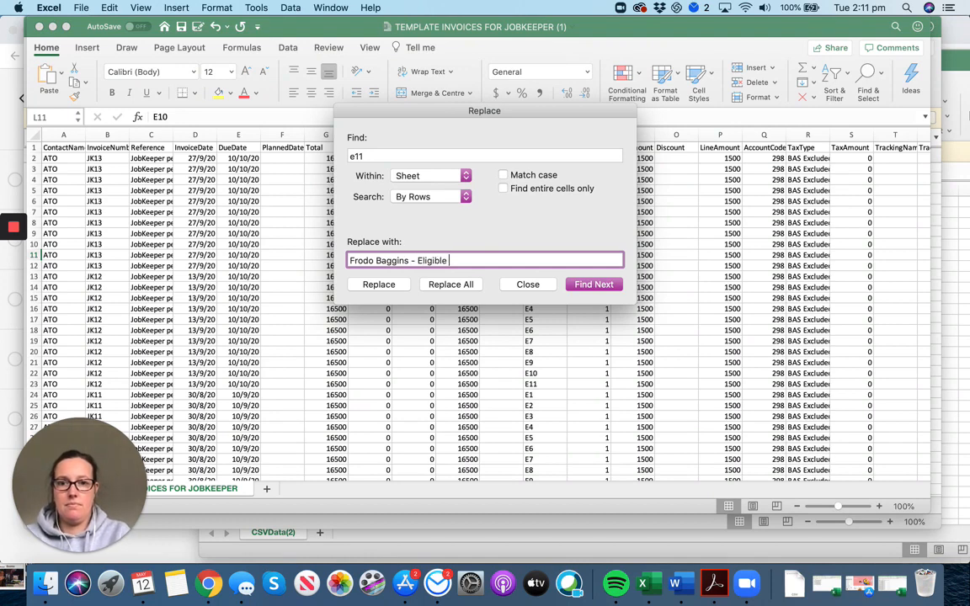
pyautogui.press('BackSpace')
pyautogui.press('BackSpace')
pyautogui.press('BackSpace')
pyautogui.press('BackSpace')
pyautogui.press('BackSpace')
pyautogui.press('BackSpace')
pyautogui.press('BackSpace')
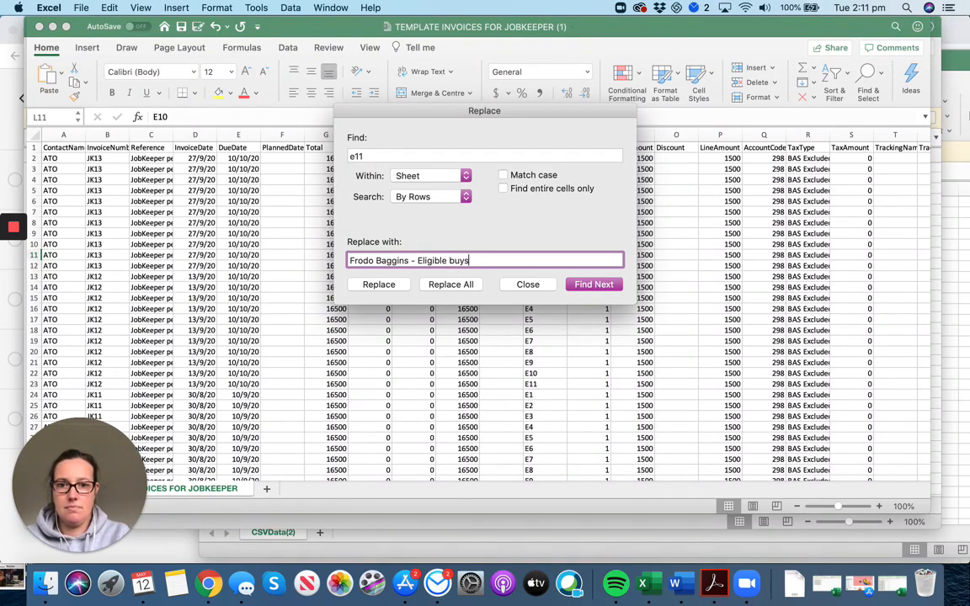
pyautogui.write('siness par')
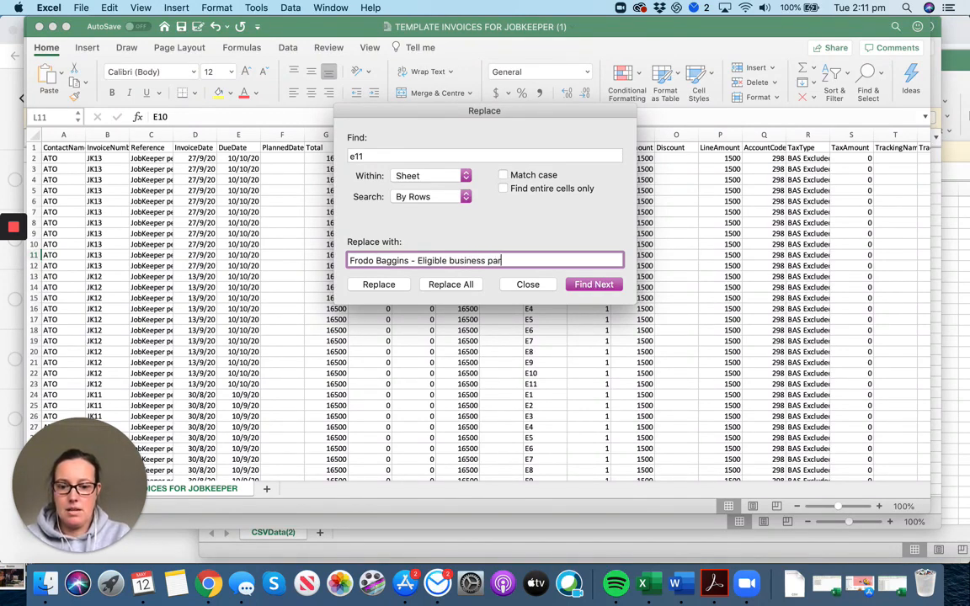
pyautogui.write('ticipant')
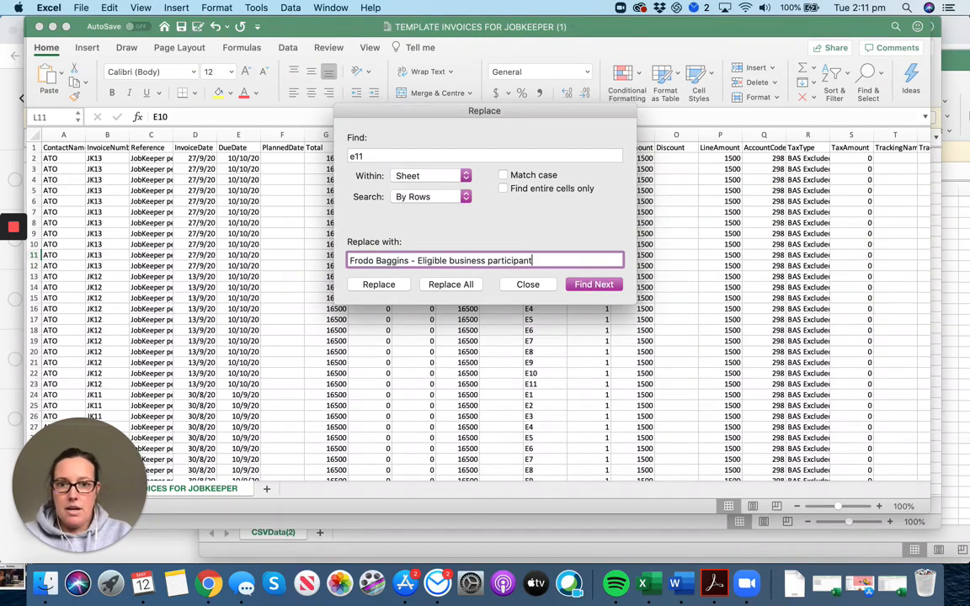
pyautogui.click(470, 285)
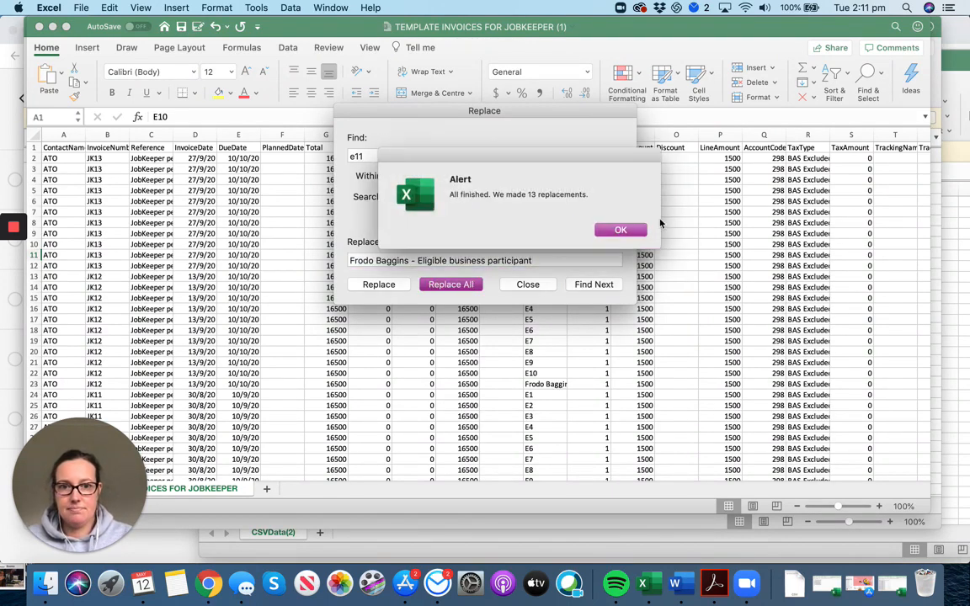
pyautogui.press('Return')
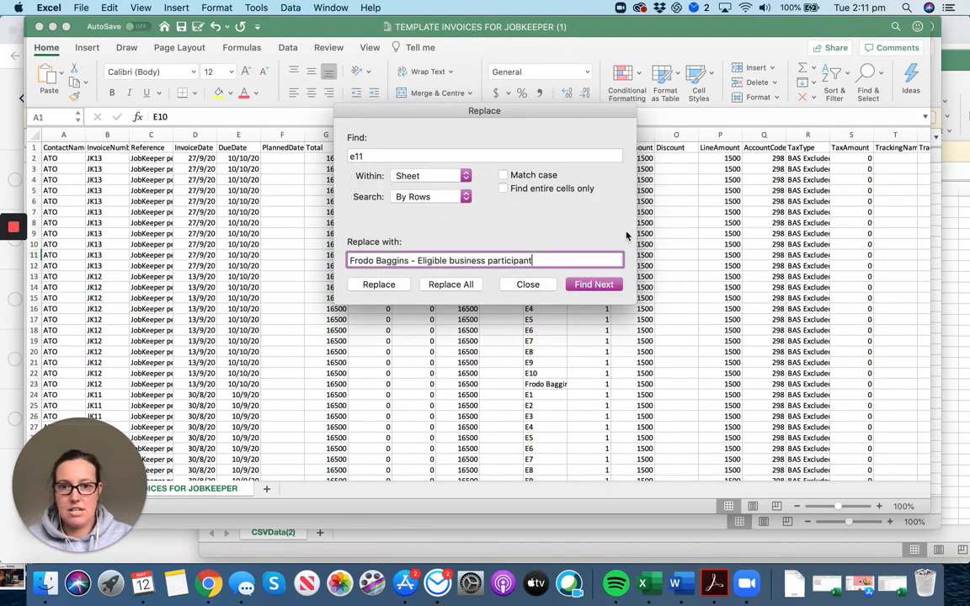
pyautogui.click(528, 284)
# Replace every "e10" placeholder in the sheet with the employee's full name.
pyautogui.click(896, 27)
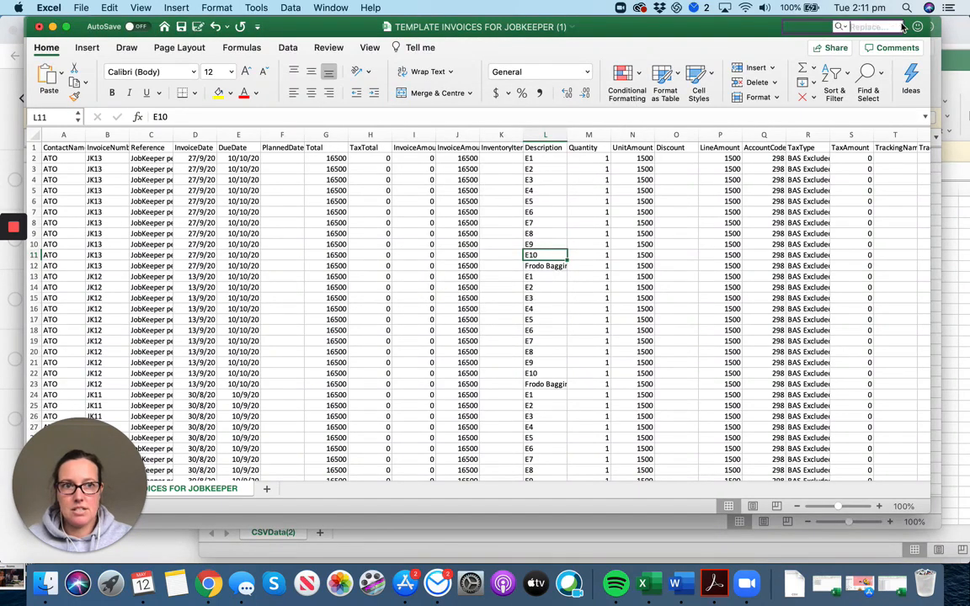
pyautogui.click(792, 27)
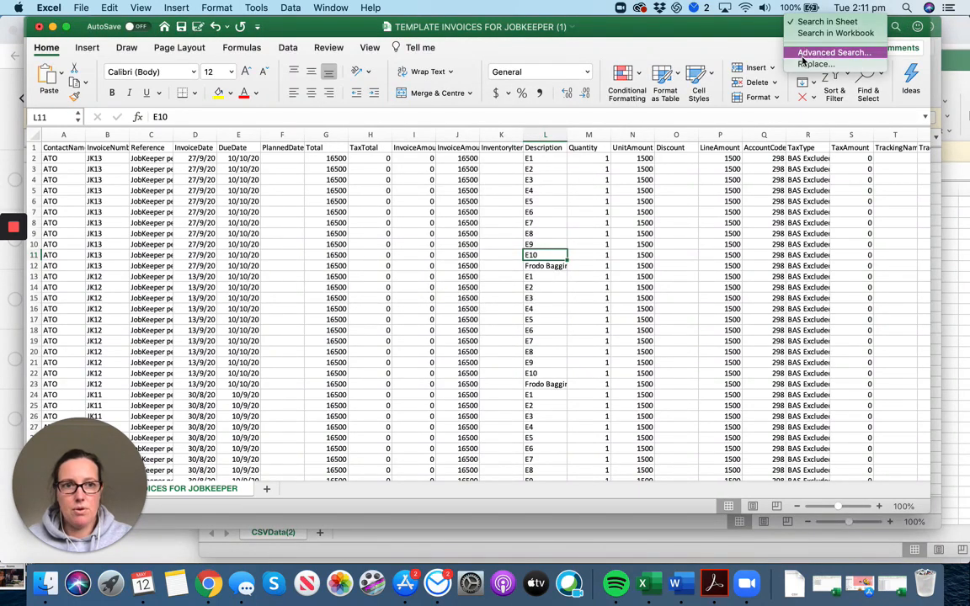
pyautogui.click(815, 64)
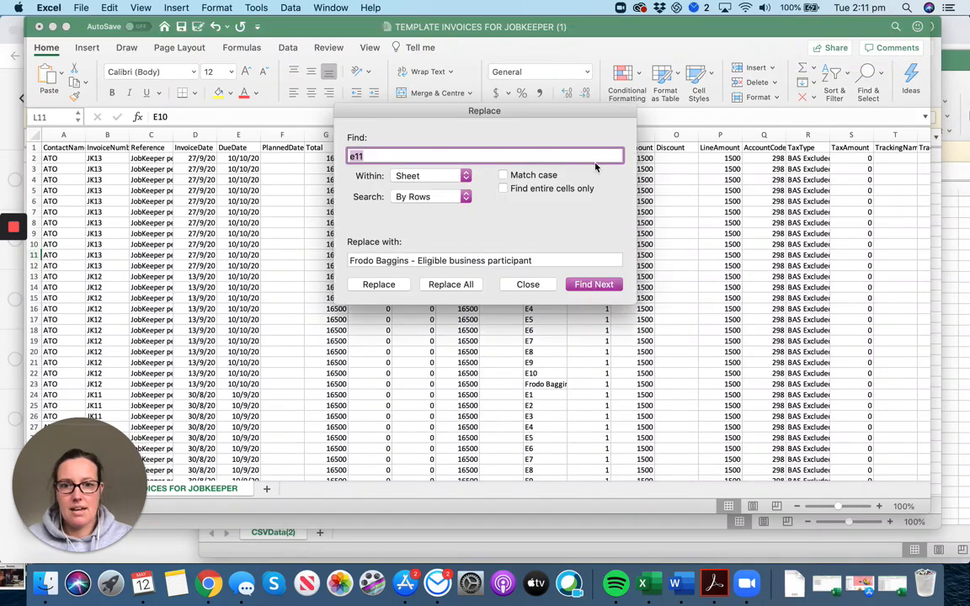
pyautogui.click(443, 157)
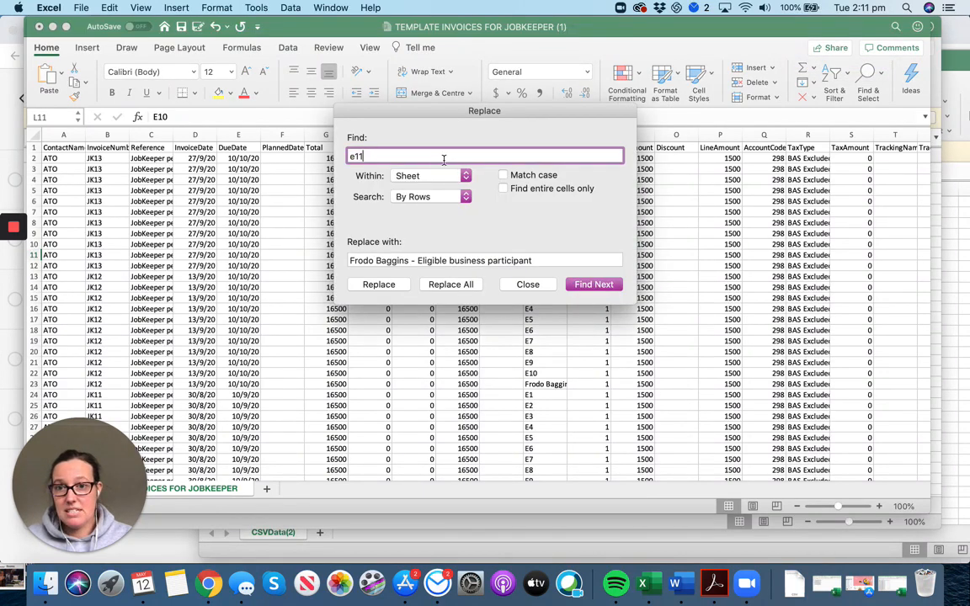
pyautogui.press('BackSpace')
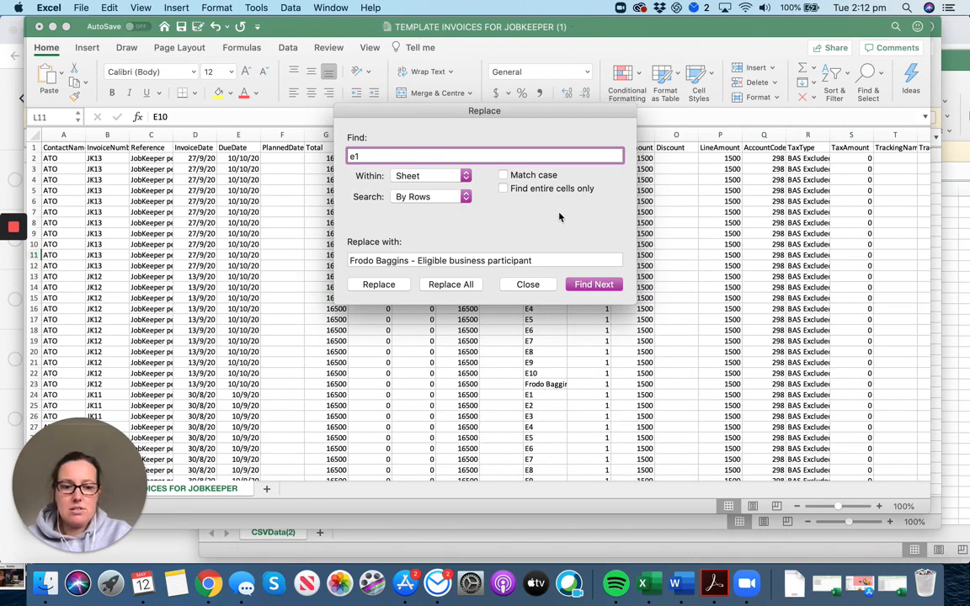
pyautogui.press('Tab')
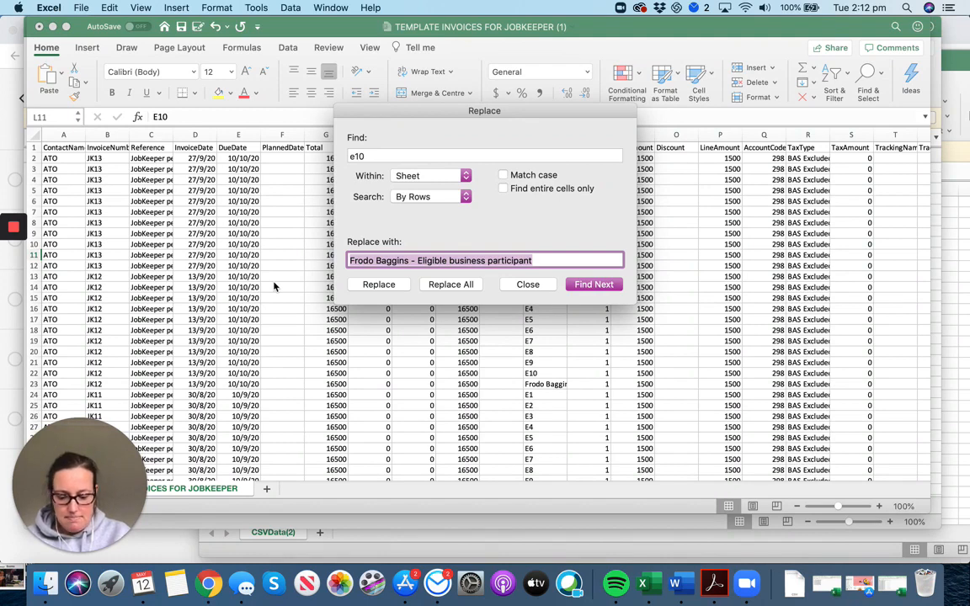
pyautogui.write('Samwise /g')
pyautogui.press('BackSpace')
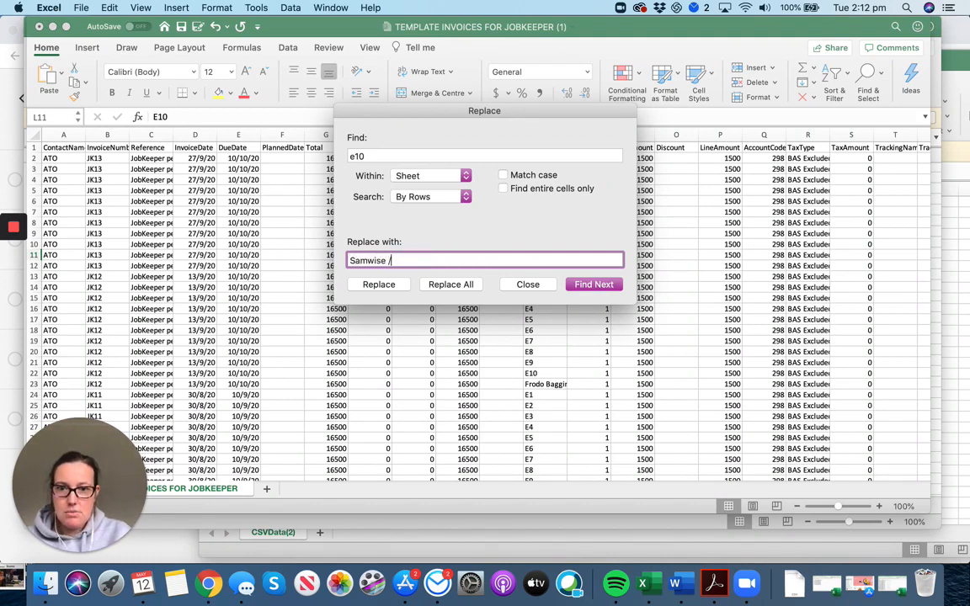
pyautogui.write('a')
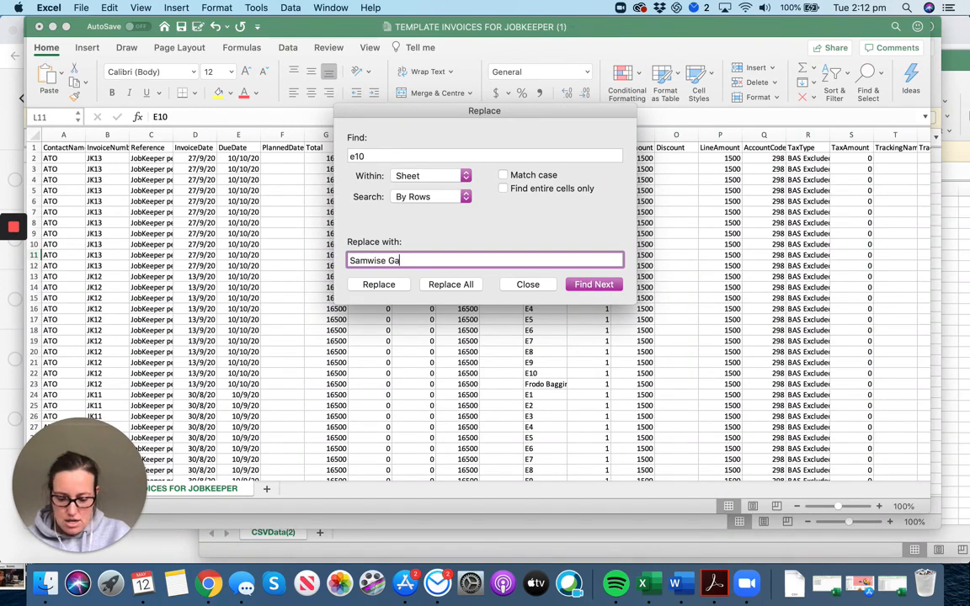
pyautogui.write('m')
pyautogui.write('gee')
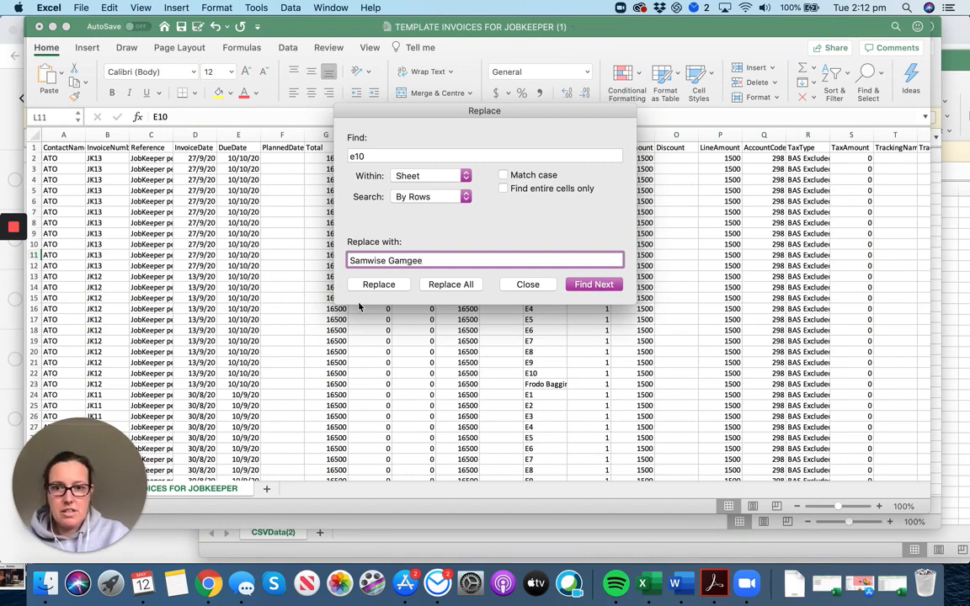
pyautogui.click(436, 284)
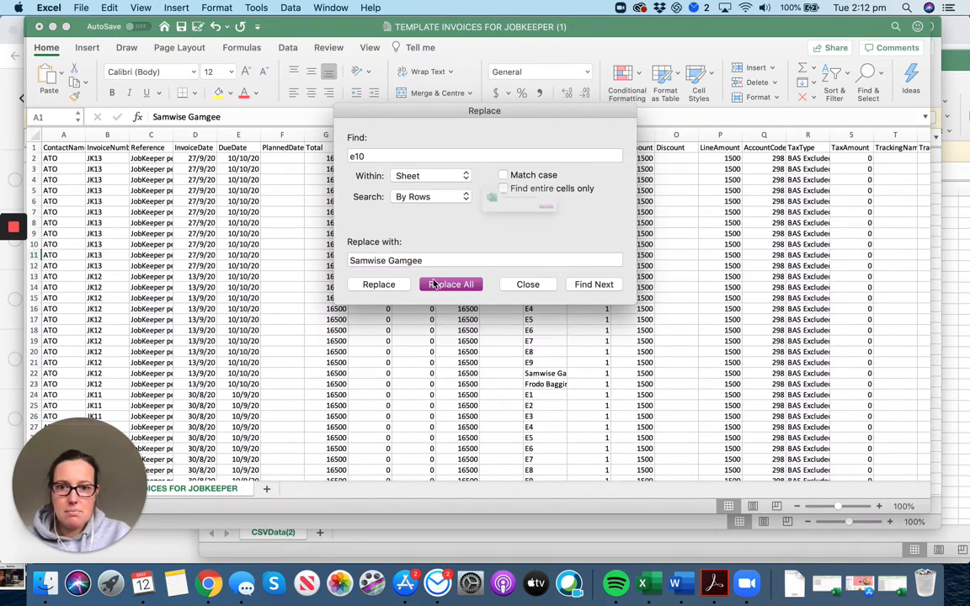
# Replace every "e9" placeholder in the sheet with the employee's name.
pyautogui.click(620, 230)
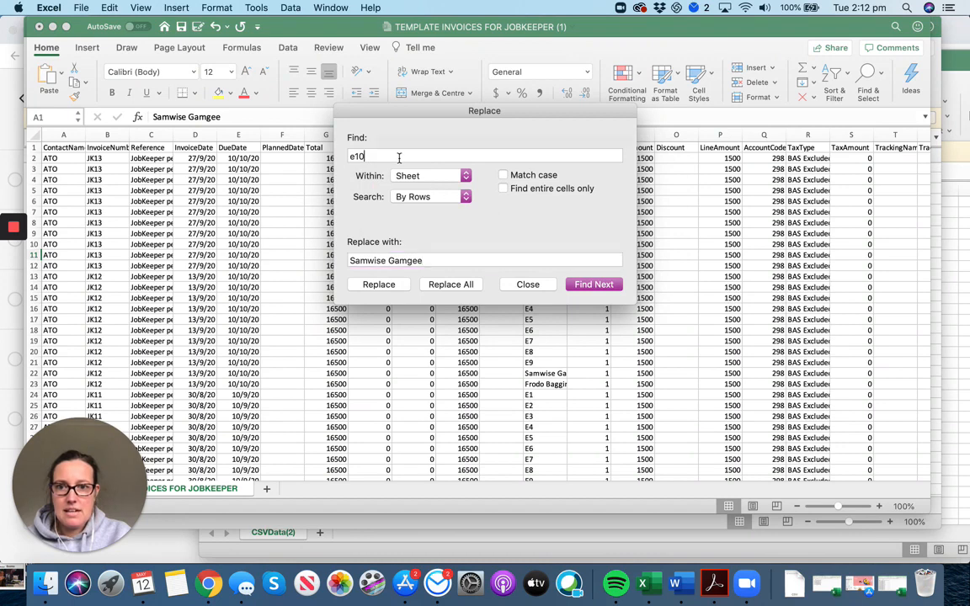
pyautogui.click(363, 156)
pyautogui.press('BackSpace')
pyautogui.write('9')
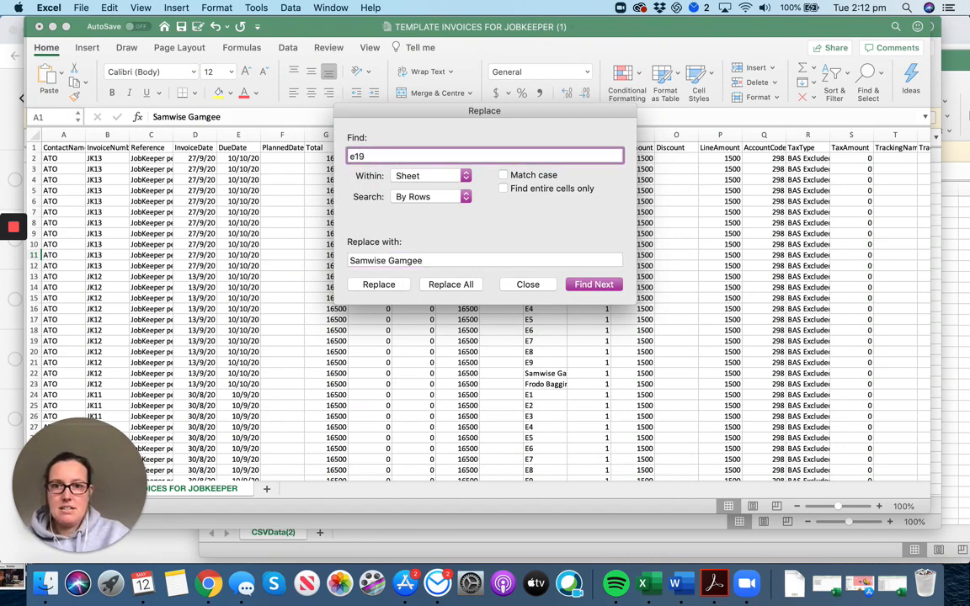
pyautogui.press('BackSpace')
pyautogui.write('9')
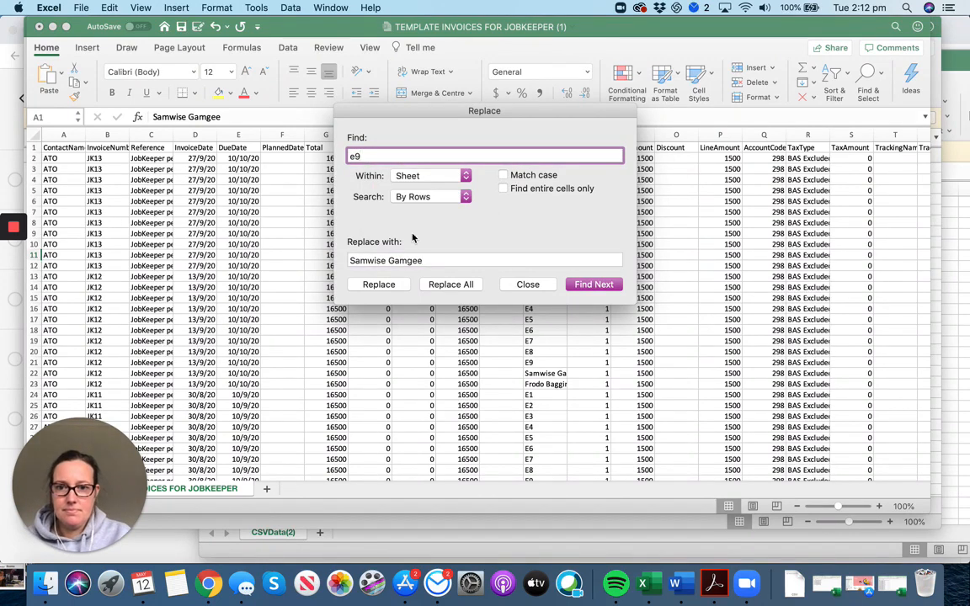
pyautogui.press('Tab')
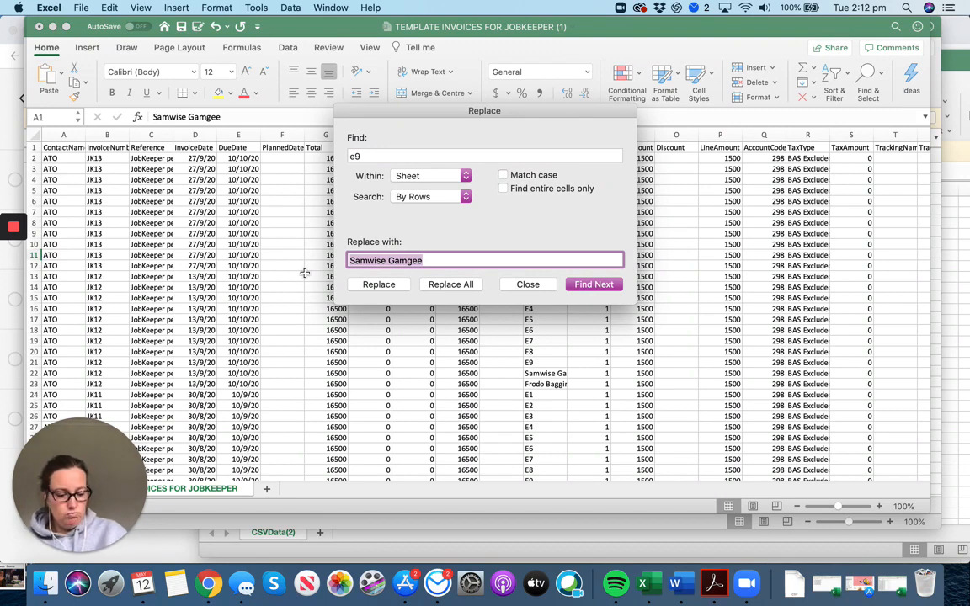
pyautogui.write('Aragorn')
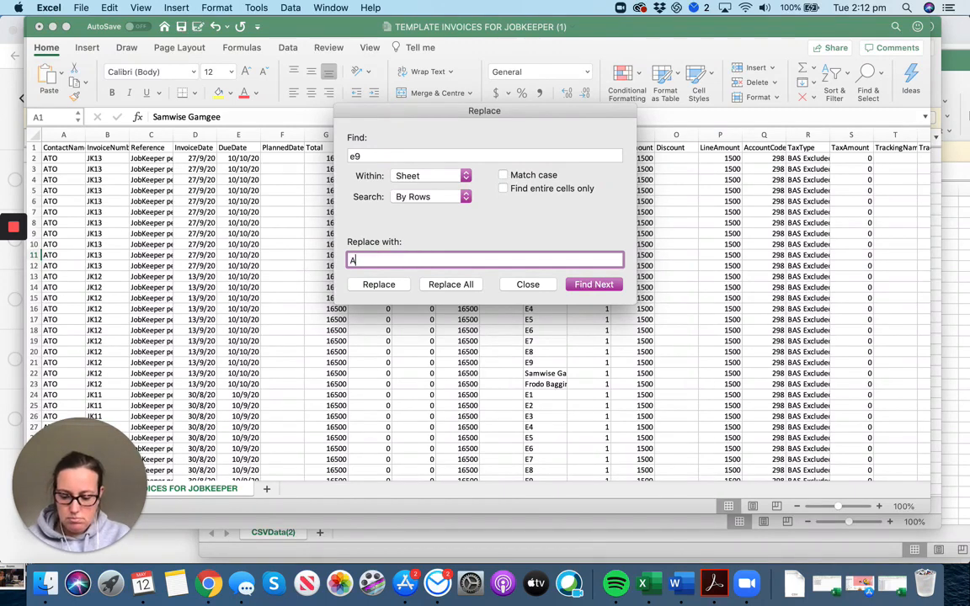
pyautogui.click(451, 284)
pyautogui.click(613, 235)
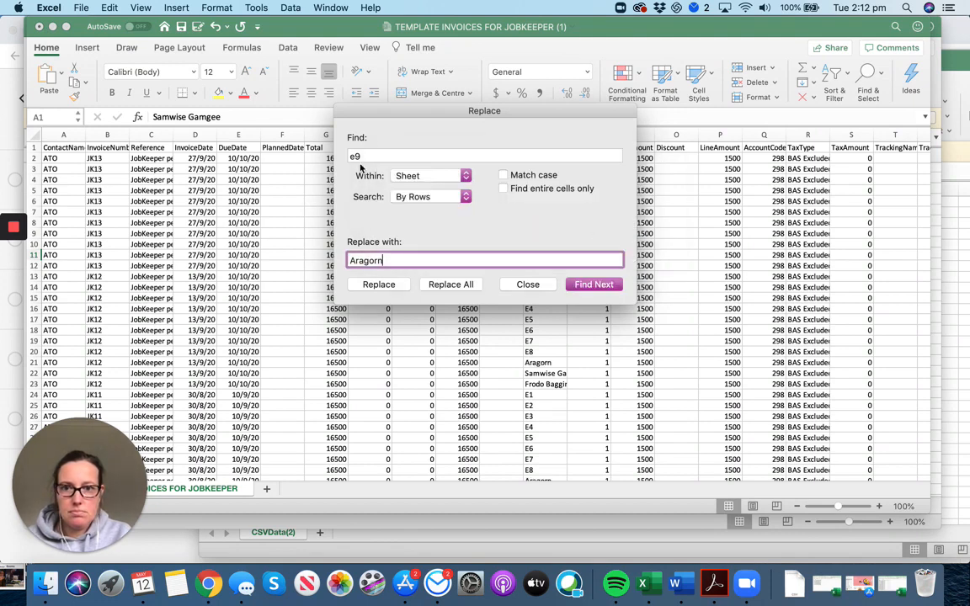
# Replace every "e8" placeholder in the sheet with the employee's name.
pyautogui.click(368, 157)
pyautogui.press('BackSpace')
pyautogui.write('8')
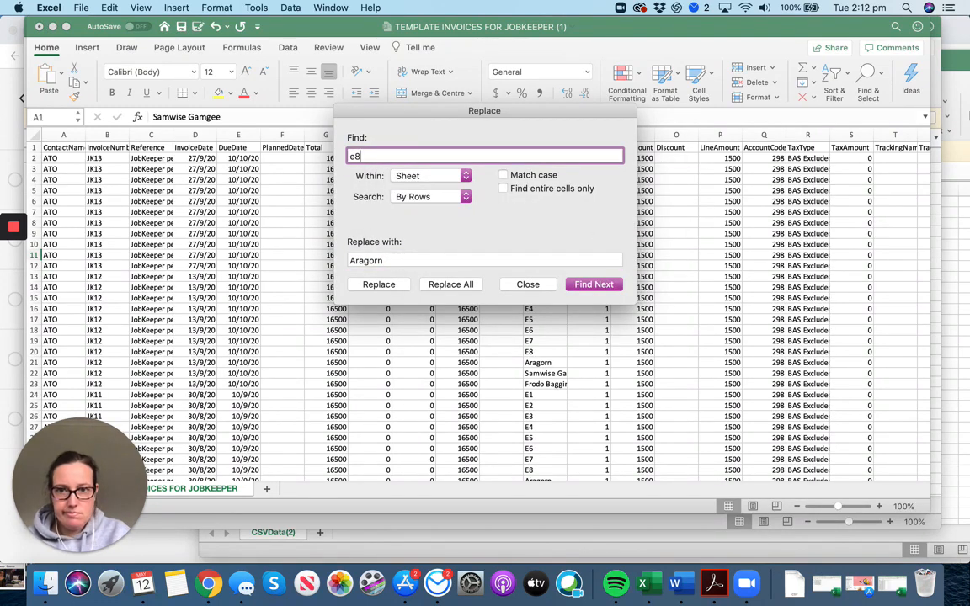
pyautogui.press('Tab')
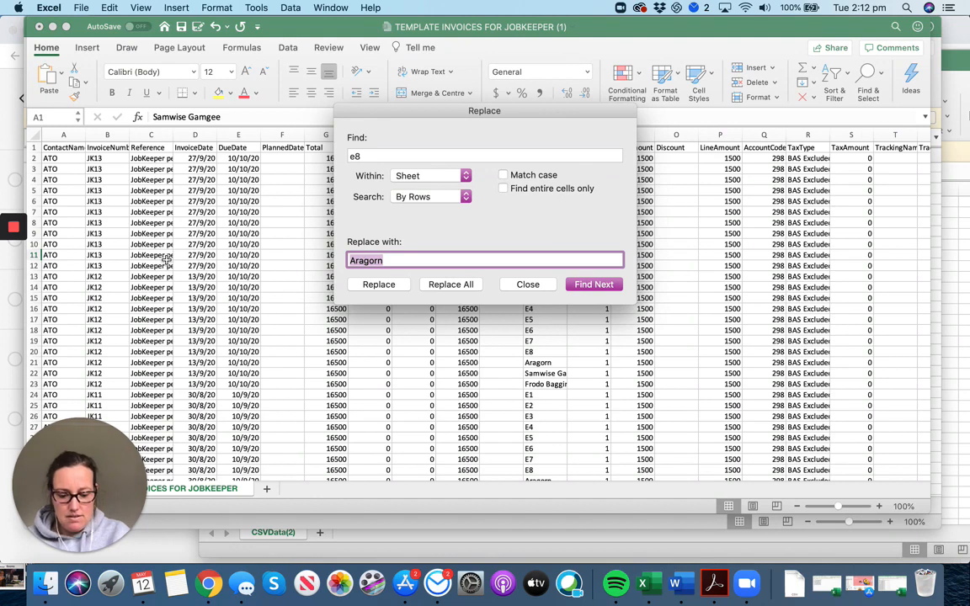
pyautogui.write('Legolas')
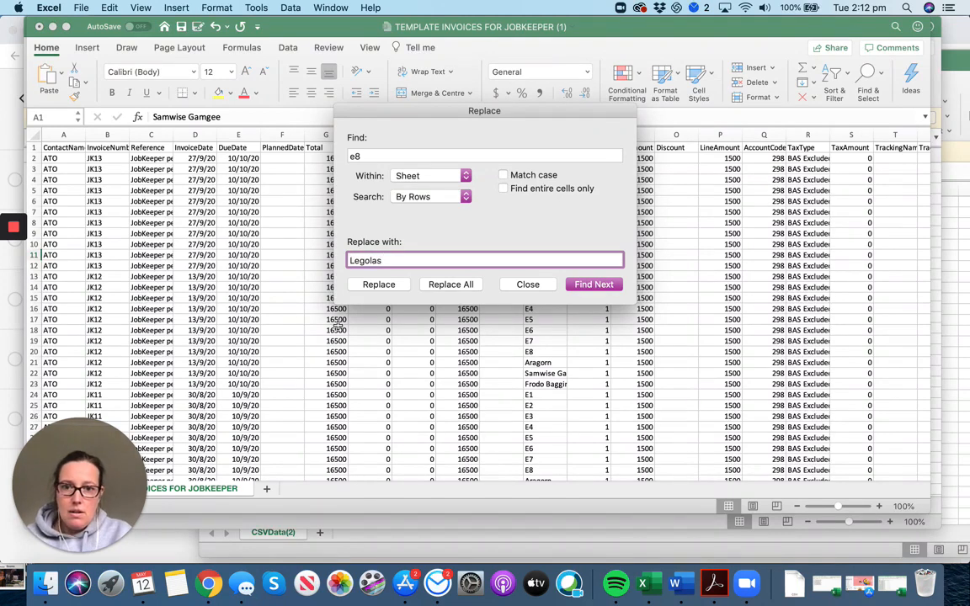
pyautogui.click(451, 284)
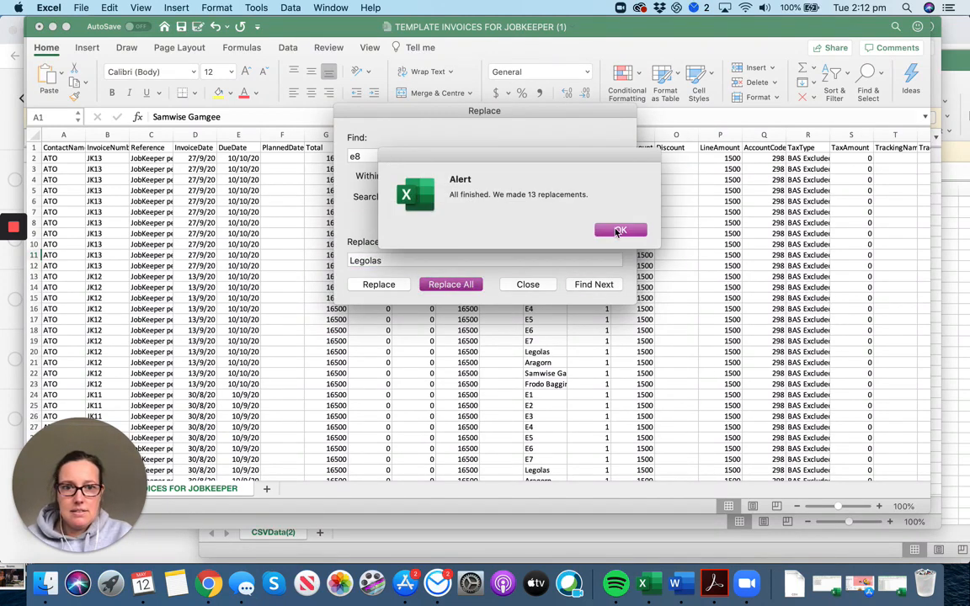
pyautogui.click(619, 231)
# Replace every "e7" placeholder in the sheet with the employee's name and finish replacing.
pyautogui.click(401, 155)
pyautogui.press('BackSpace')
pyautogui.write('7')
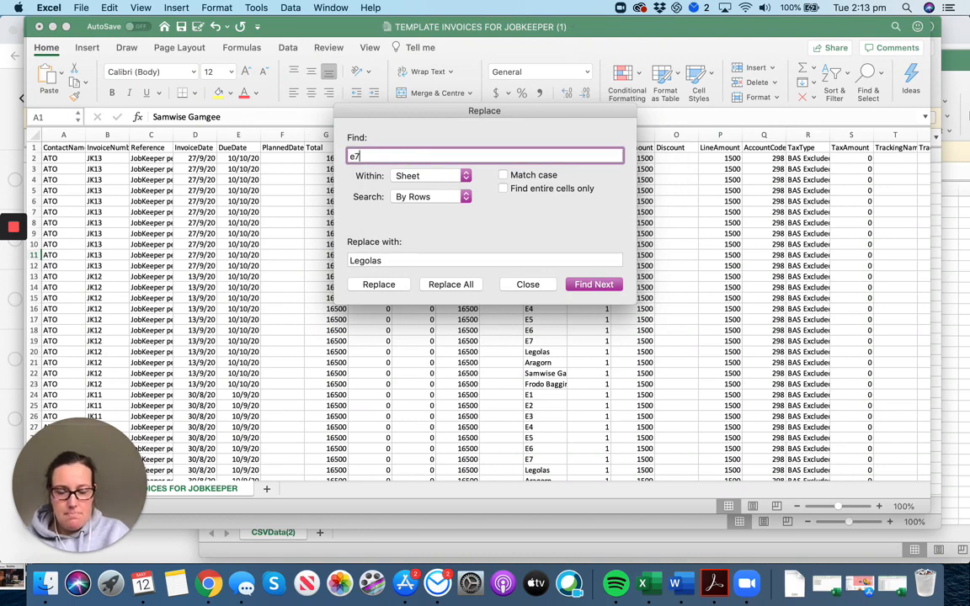
pyautogui.doubleClick(396, 261)
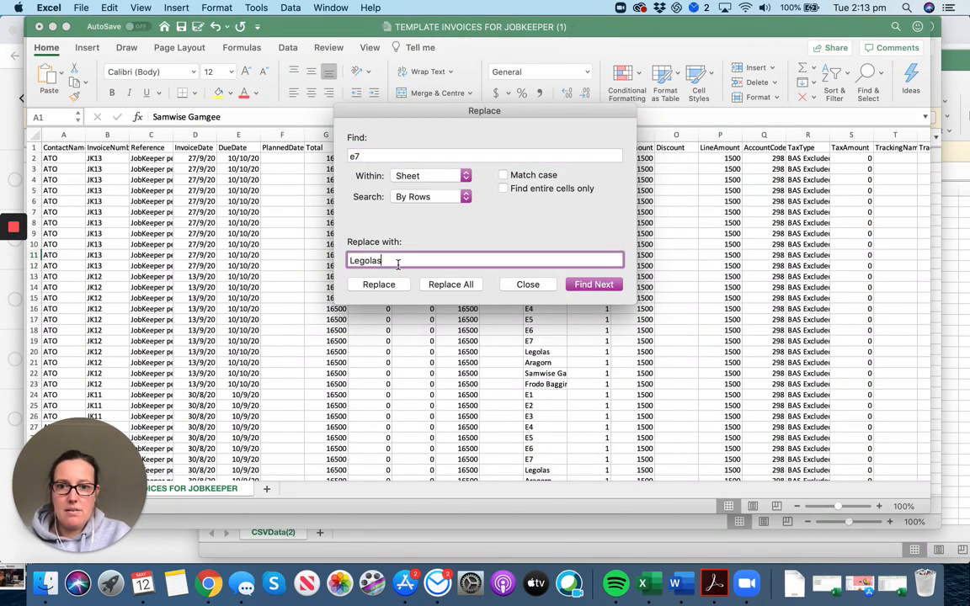
pyautogui.write('Gan')
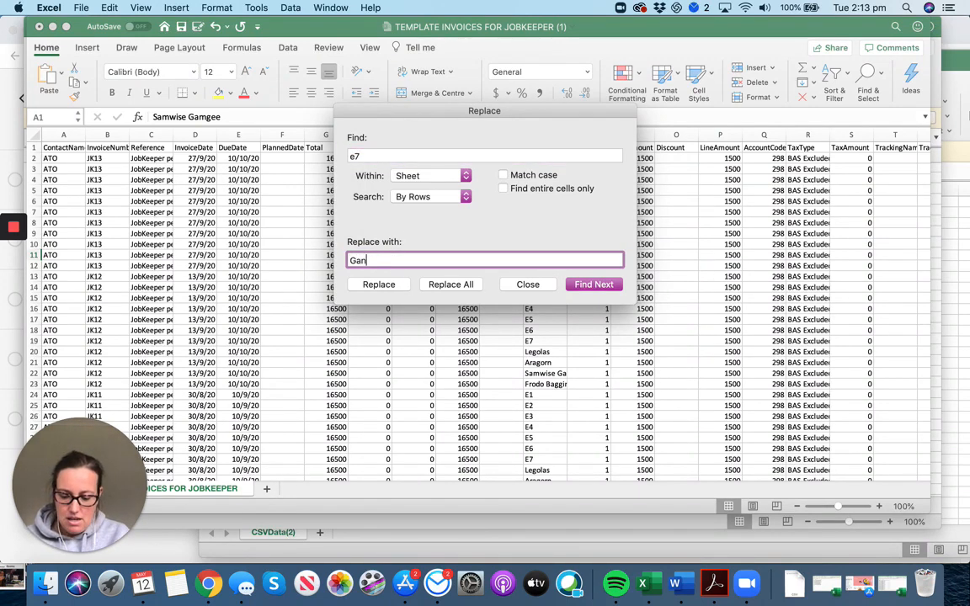
pyautogui.write('dalf')
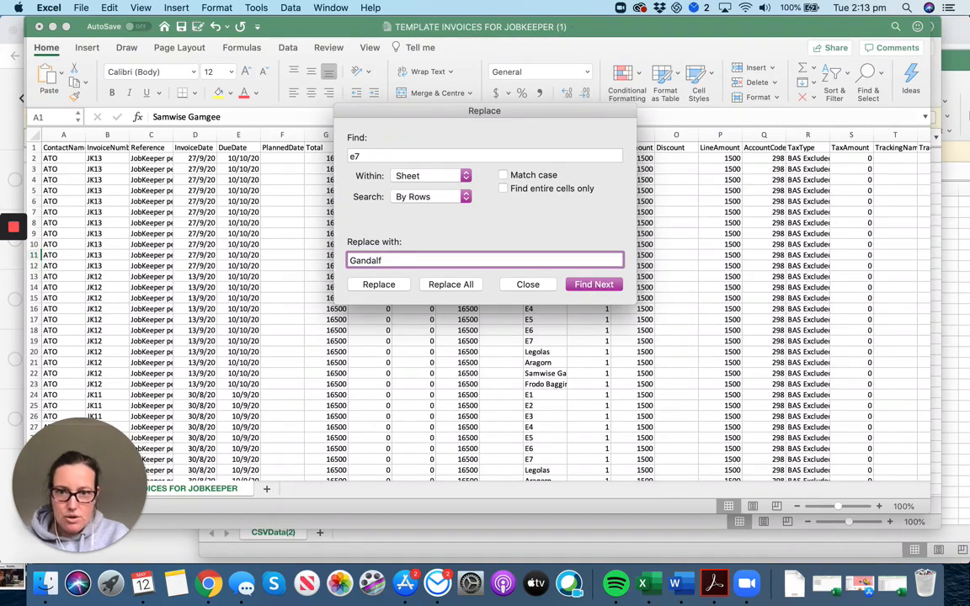
pyautogui.press('Return')
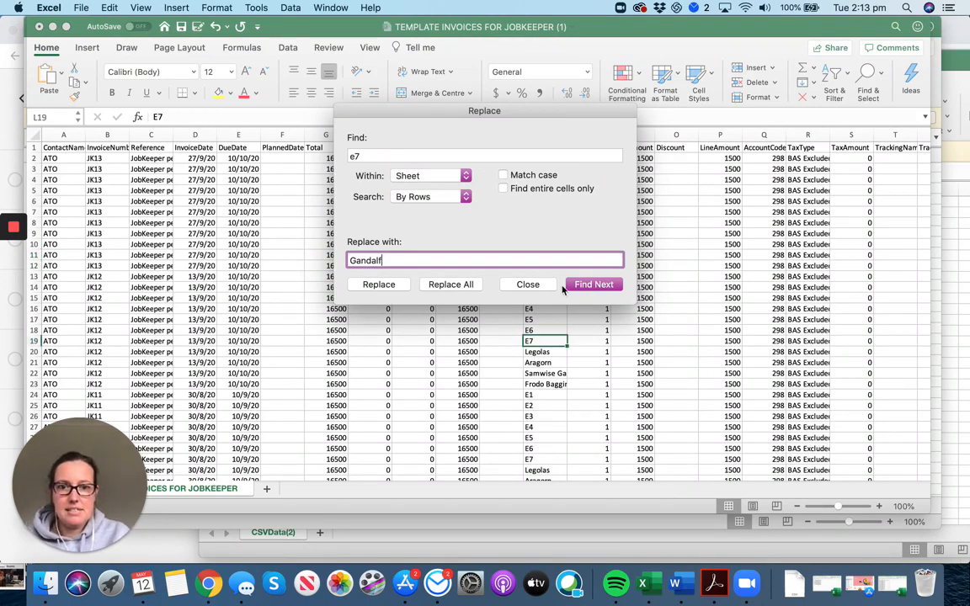
pyautogui.click(470, 285)
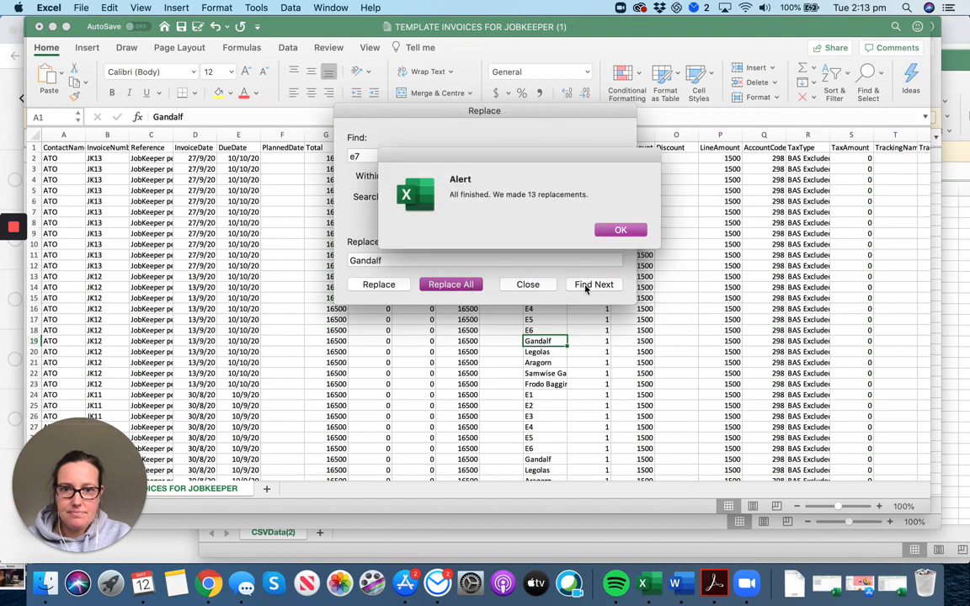
pyautogui.click(558, 207)
pyautogui.click(528, 284)
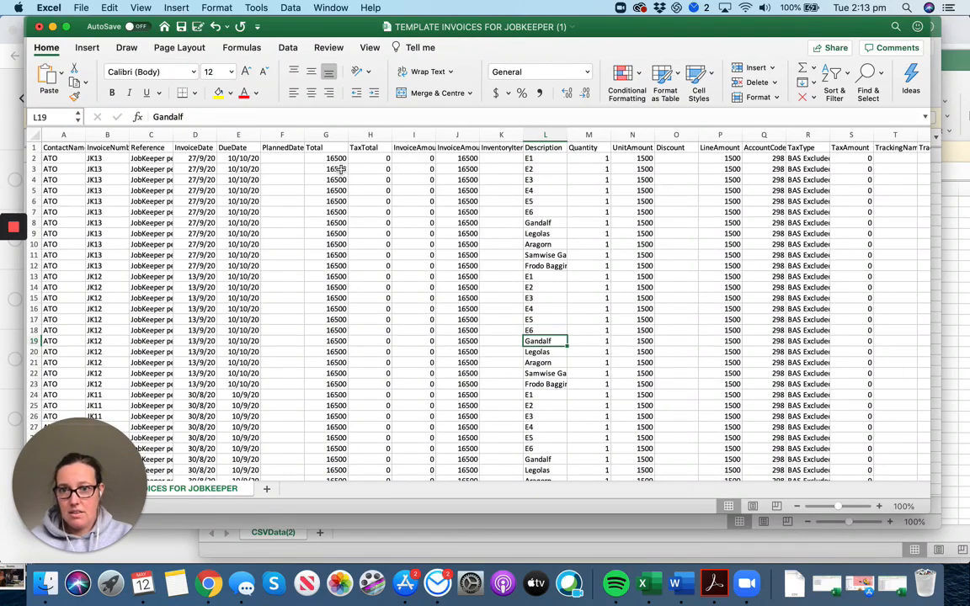
# Set the Total of the first JK13 invoice line in G2 to the formula =7*1500.
pyautogui.click(308, 158)
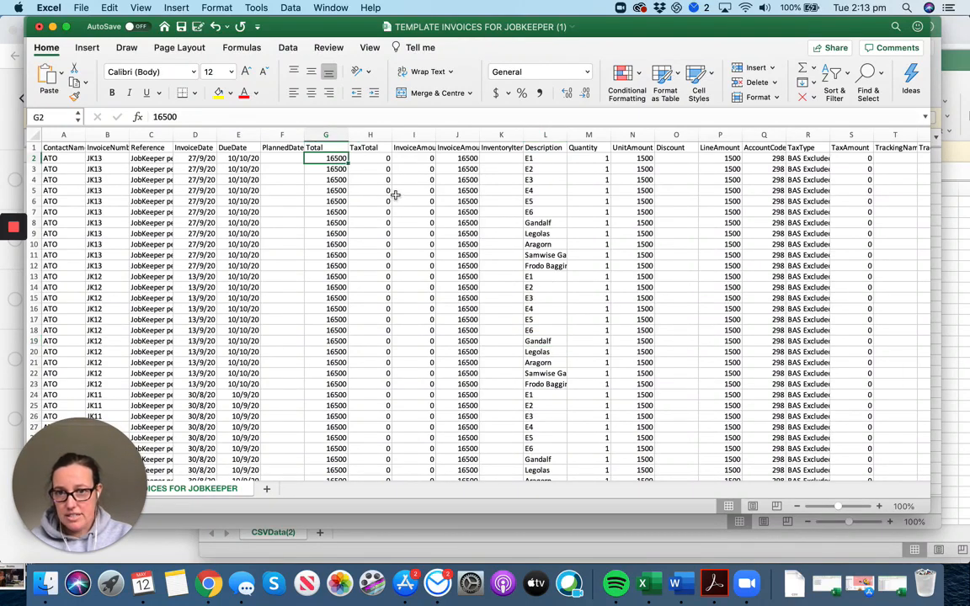
pyautogui.write('=')
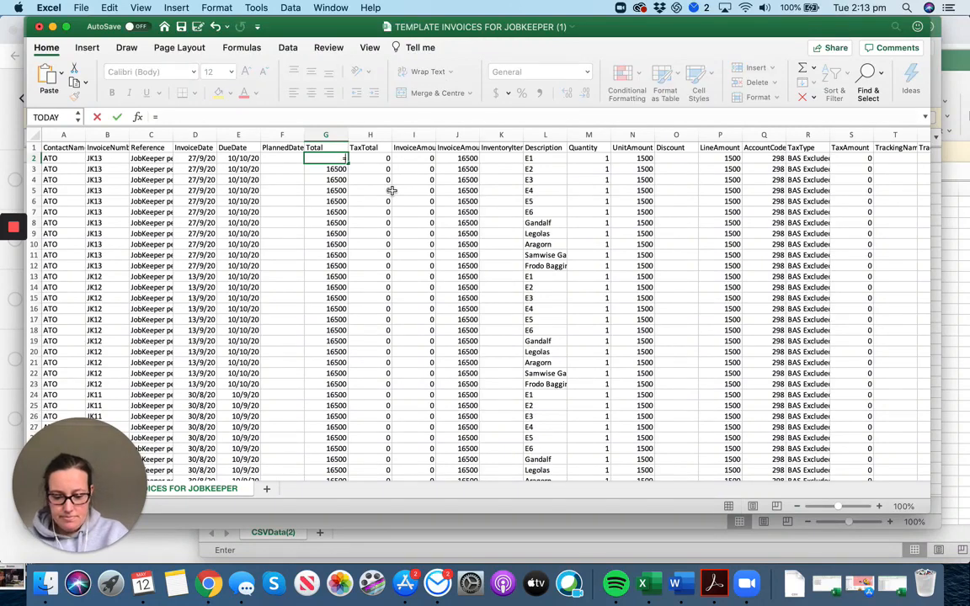
pyautogui.write('7*1500')
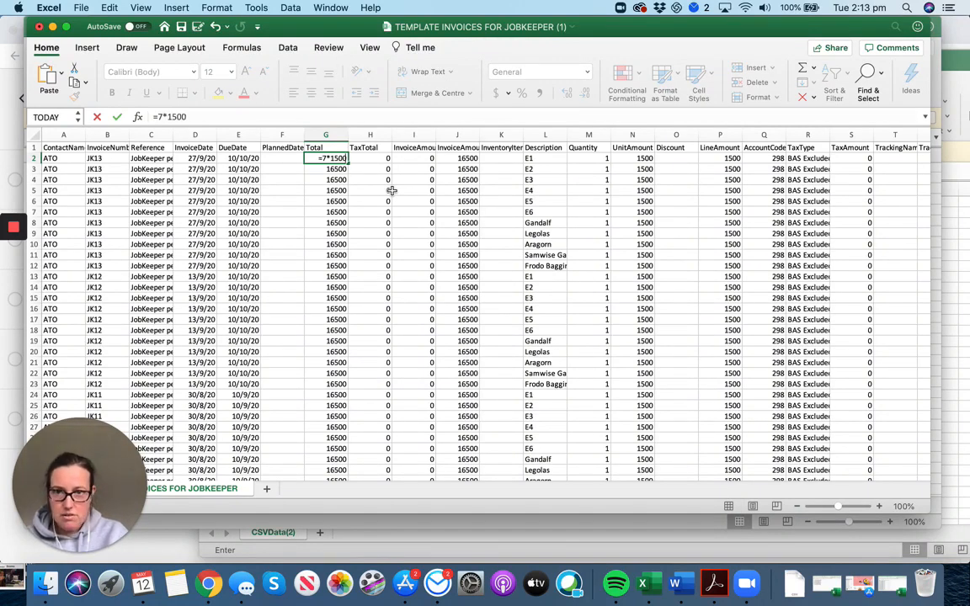
pyautogui.press('Return')
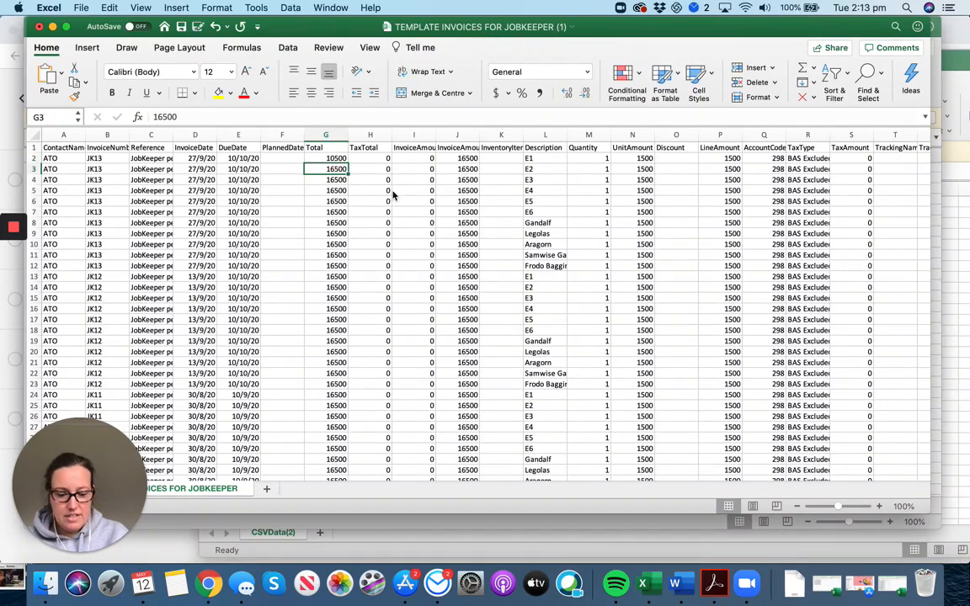
pyautogui.press('Up')
pyautogui.press('Up')
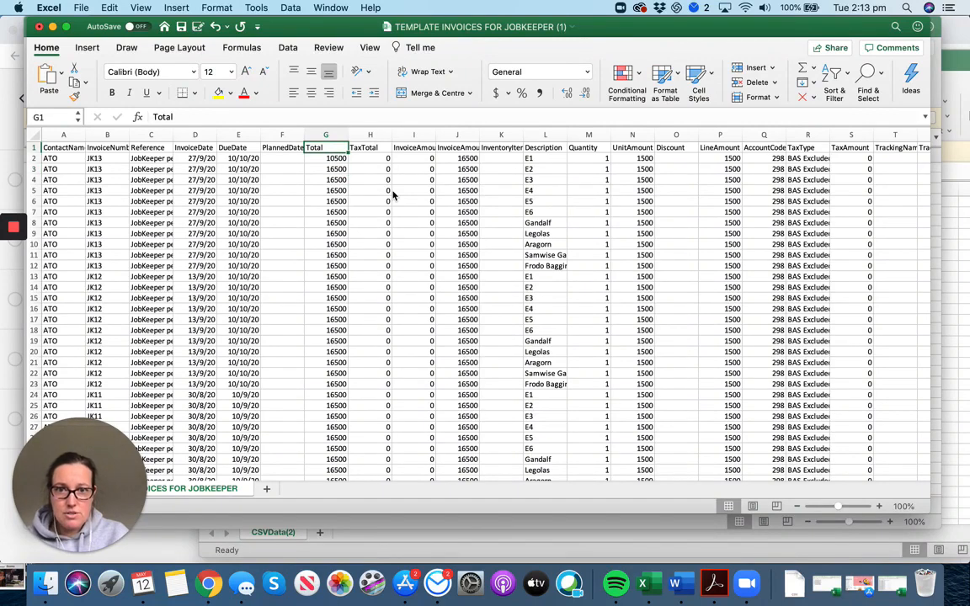
pyautogui.click(455, 158)
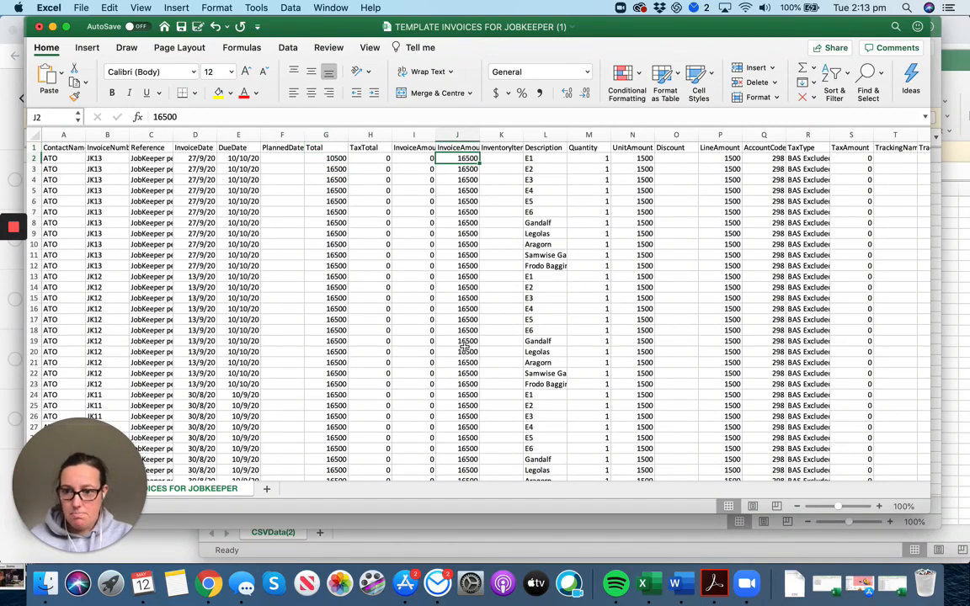
# Set the Total in cell G2 back to 16500.
pyautogui.click(323, 160)
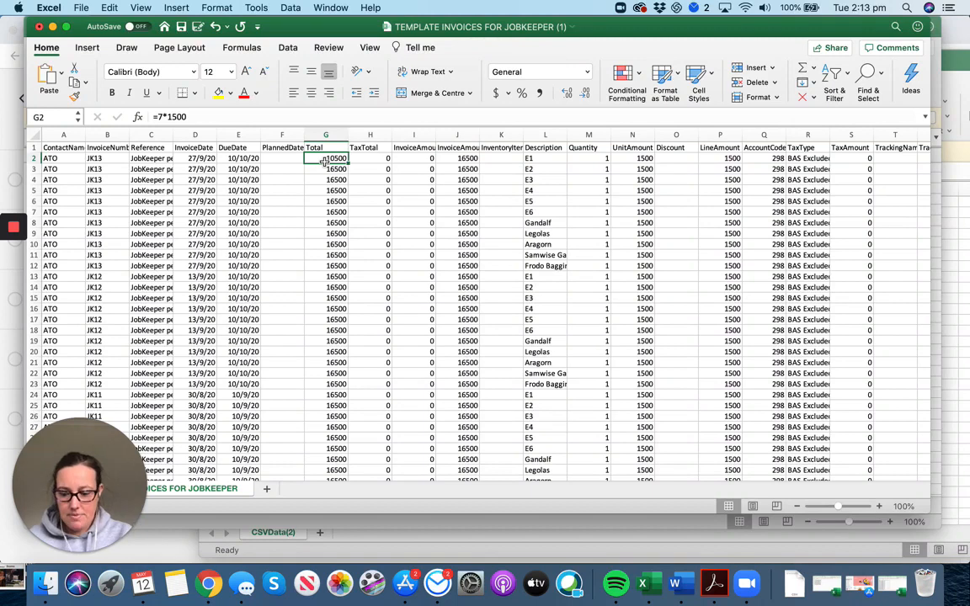
pyautogui.write('16500')
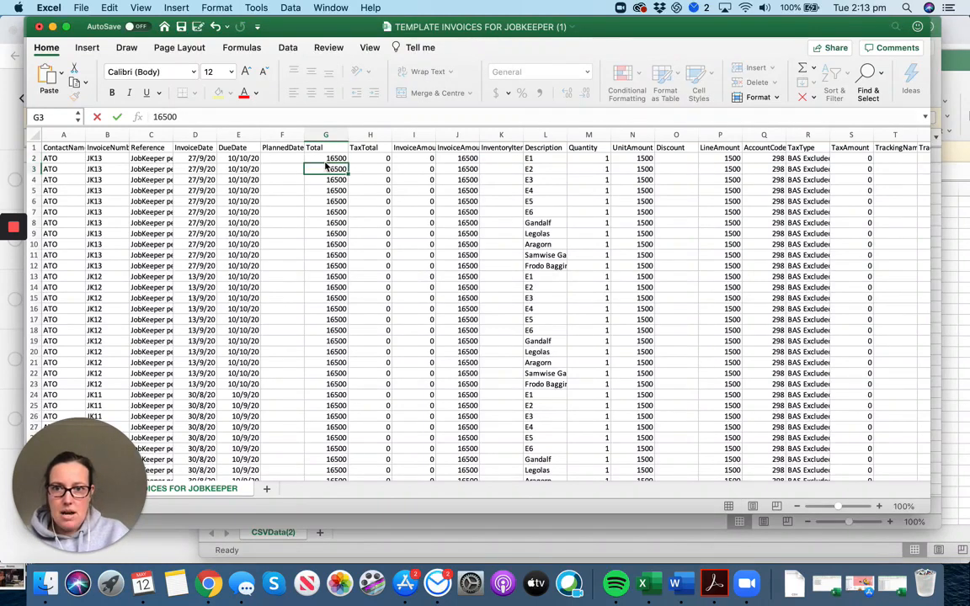
pyautogui.press('Return')
pyautogui.click(328, 159)
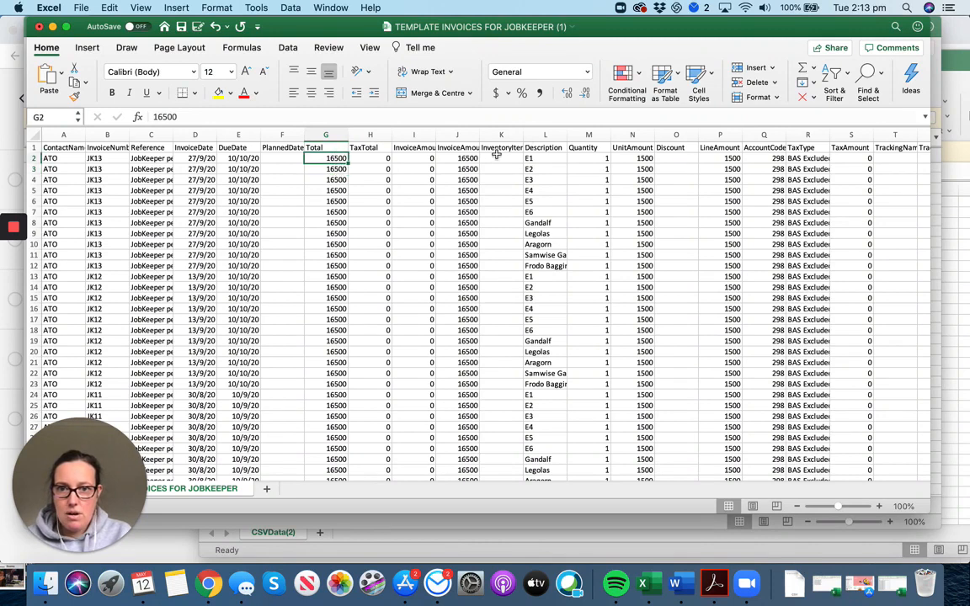
# Save the edited JobKeeper invoice template as CSV and dismiss the possible data loss notice.
pyautogui.click(470, 159)
pyautogui.click(475, 159)
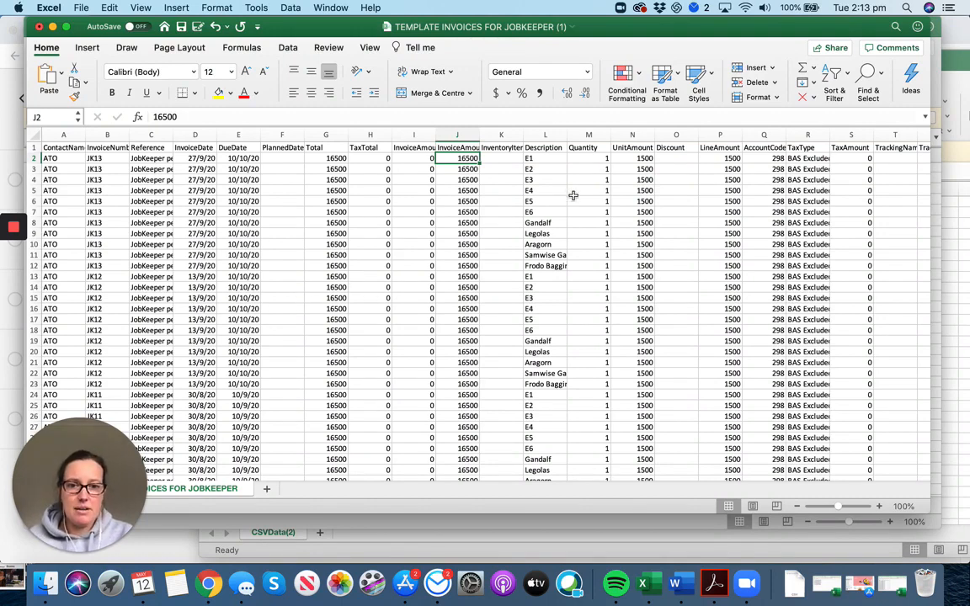
pyautogui.click(383, 267)
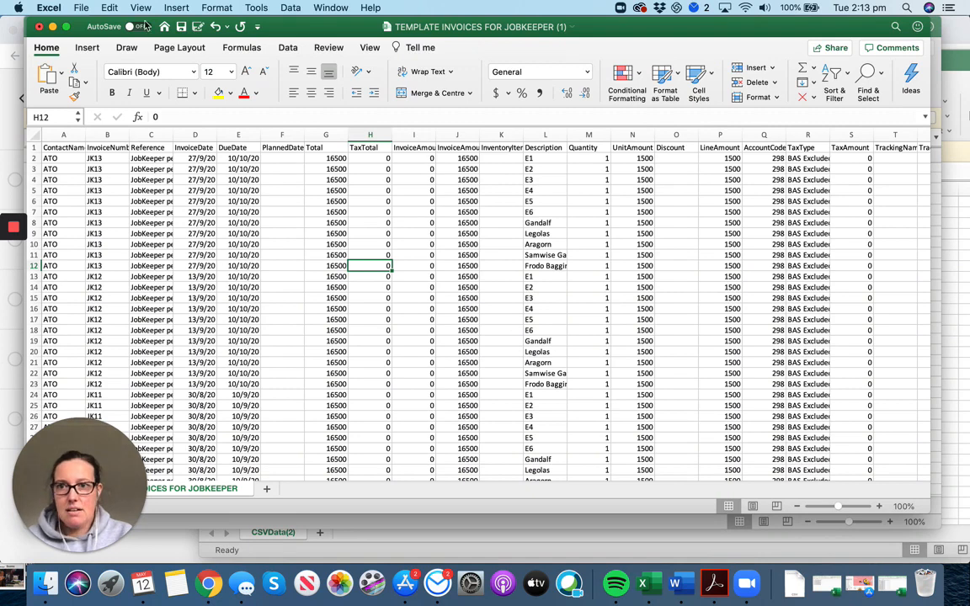
pyautogui.click(182, 28)
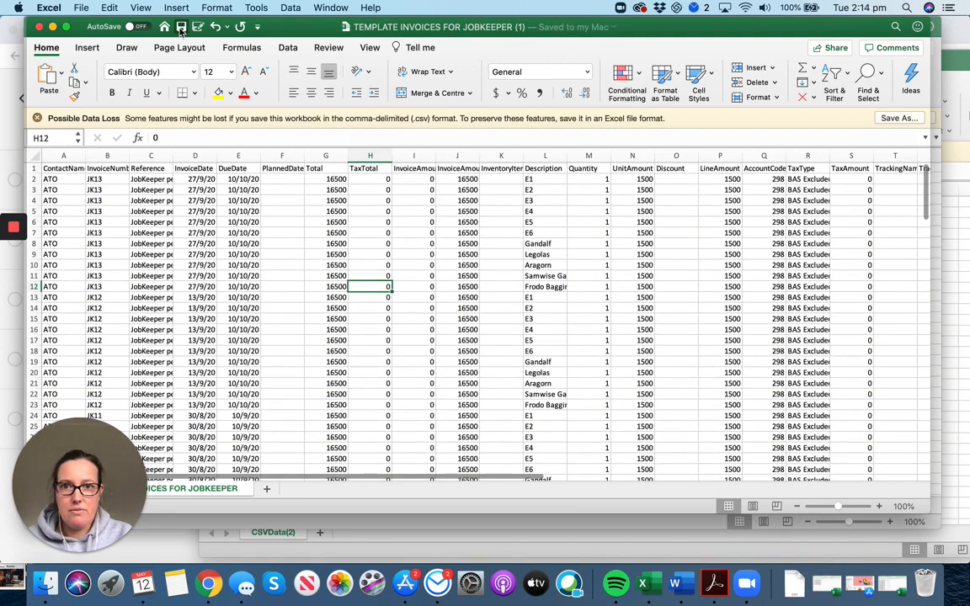
pyautogui.click(36, 114)
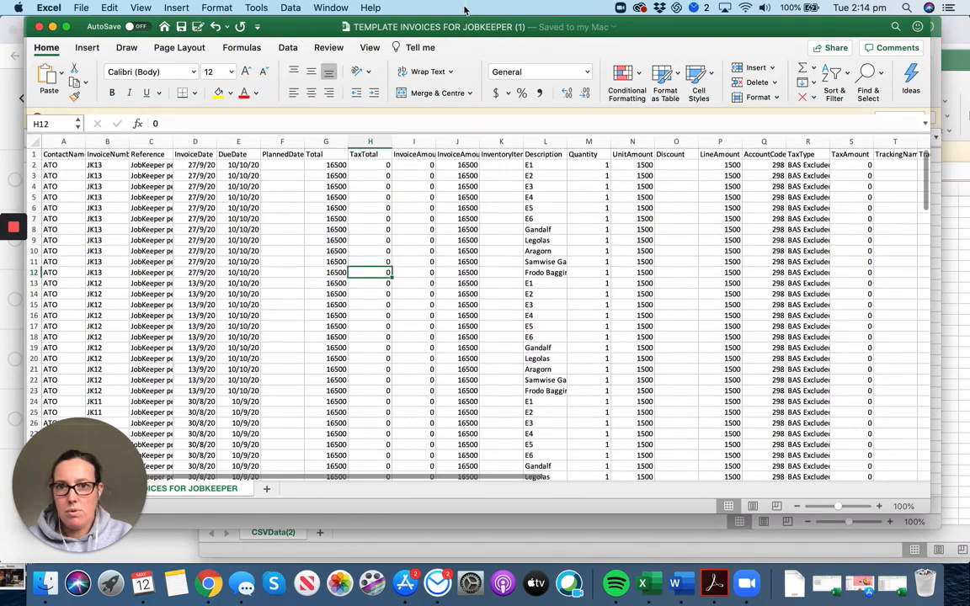
pyautogui.click(470, 29)
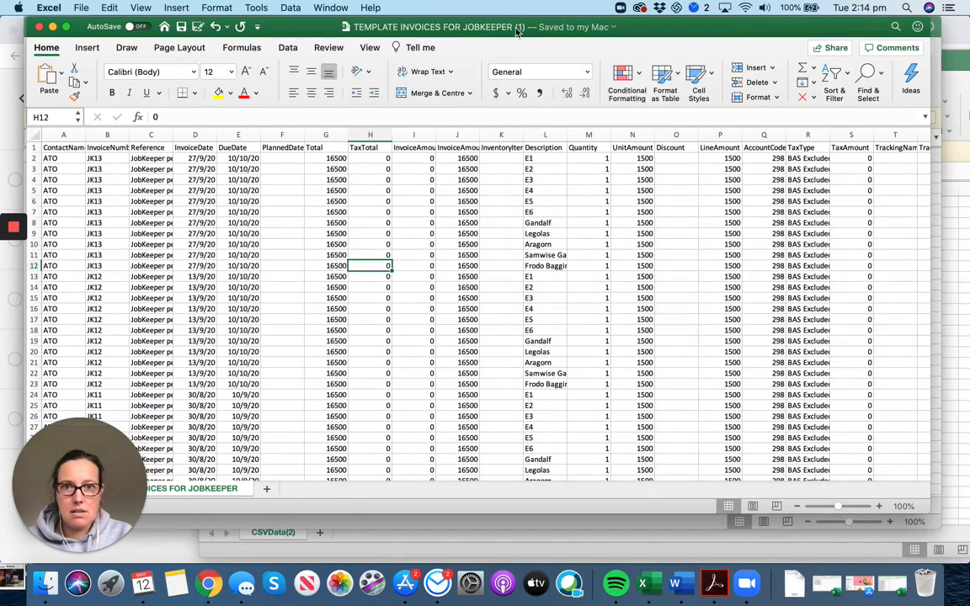
# Switch to Xero in Chrome and open the Demo Company's sales invoices list.
pyautogui.click(485, 28)
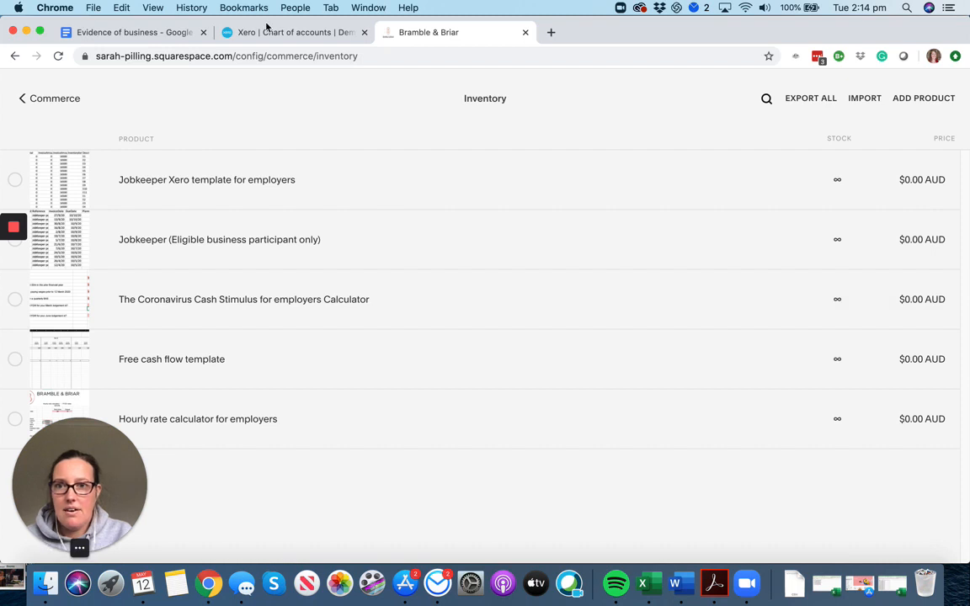
pyautogui.click(271, 32)
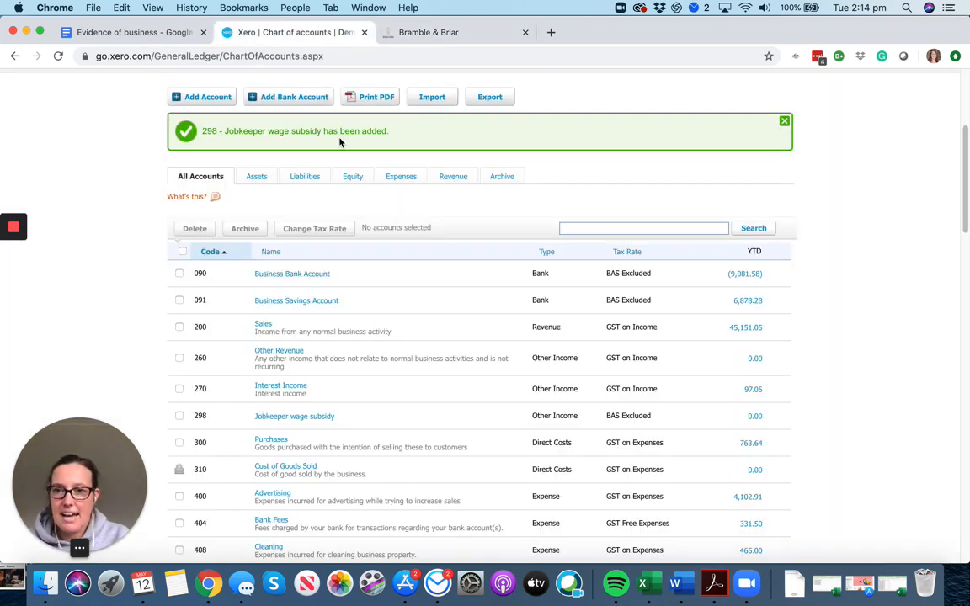
pyautogui.scroll(3, 339, 147)
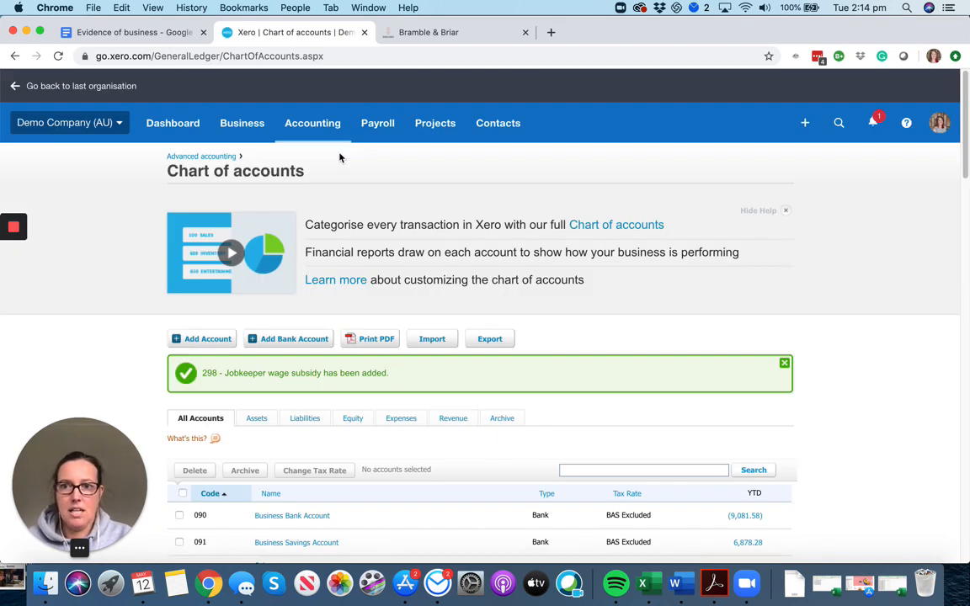
pyautogui.click(228, 124)
pyautogui.click(255, 206)
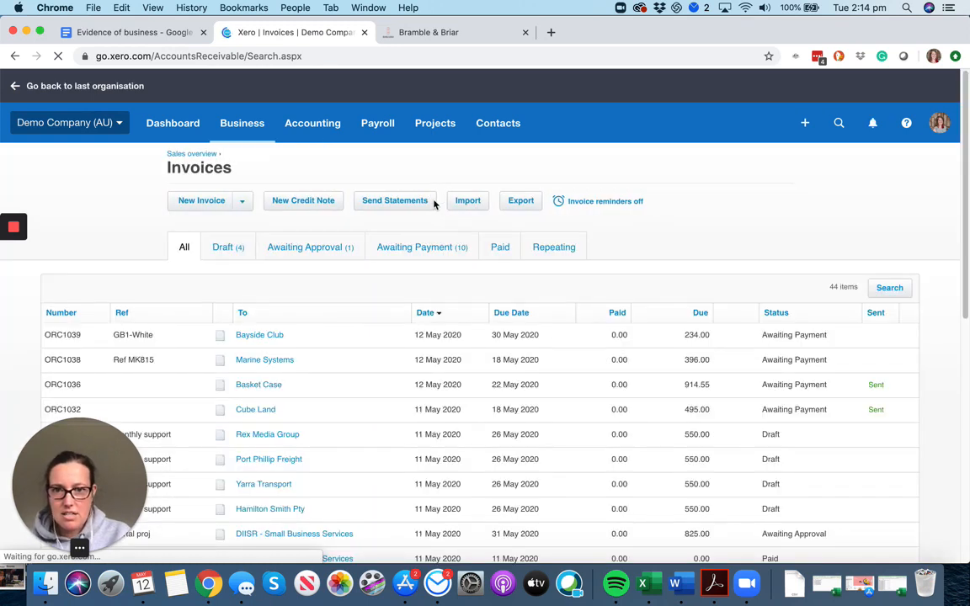
# Import TEMPLATE INVOICES FOR JOBKEEPER (1).csv as draft sales invoices, ignoring address details and treating amounts as tax exclusive.
pyautogui.click(470, 202)
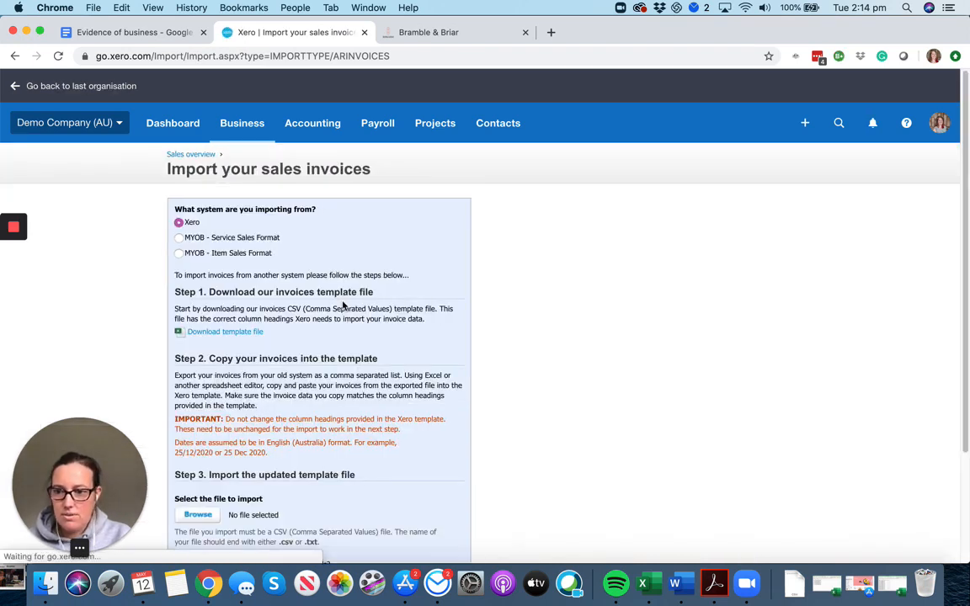
pyautogui.scroll(-3, 343, 308)
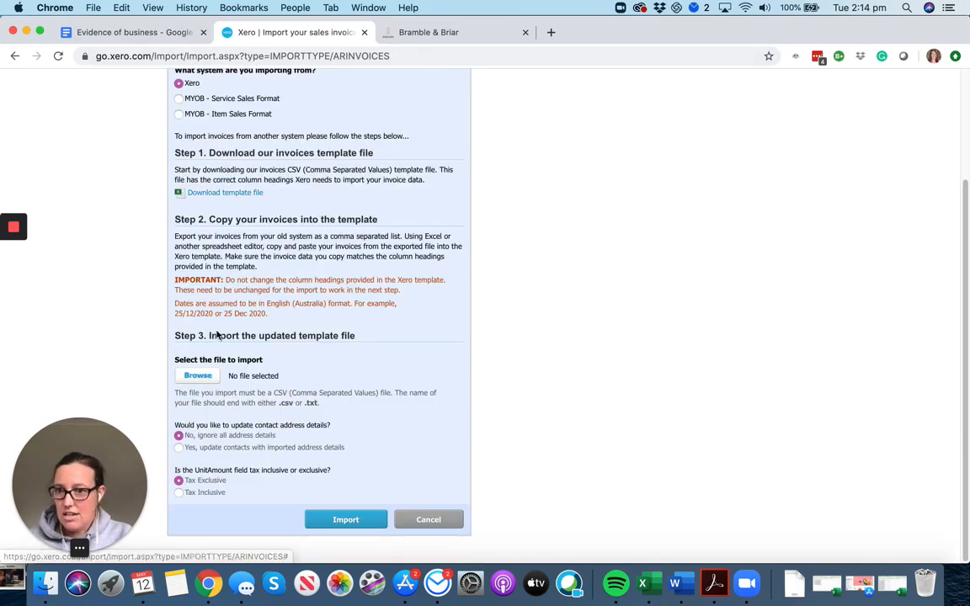
pyautogui.click(198, 378)
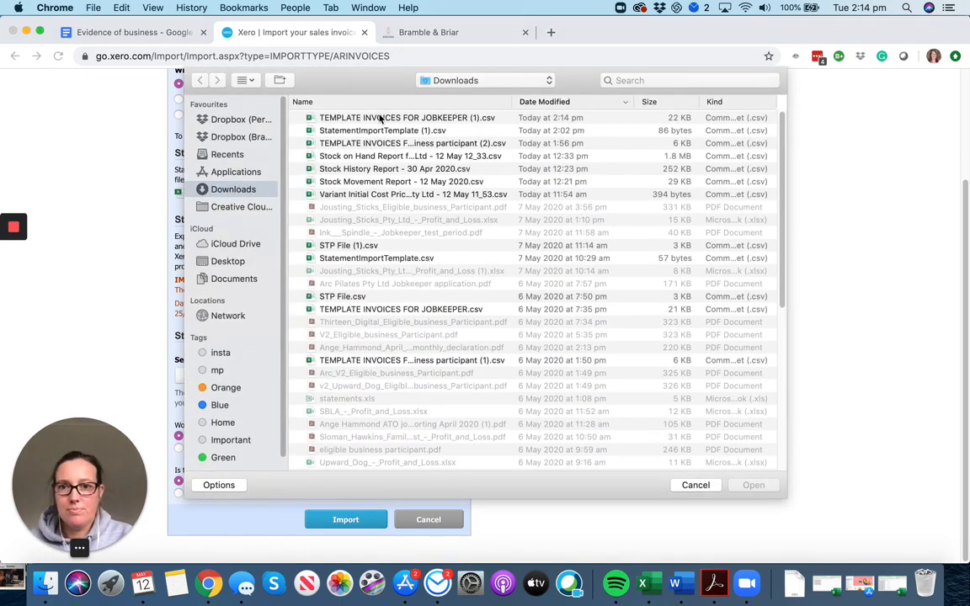
pyautogui.click(379, 117)
pyautogui.click(761, 485)
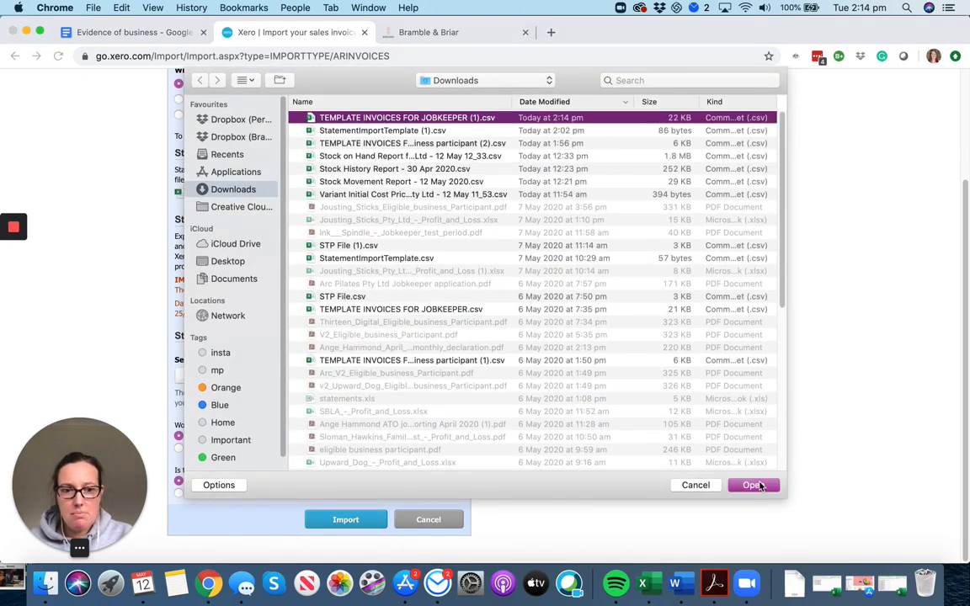
pyautogui.click(354, 522)
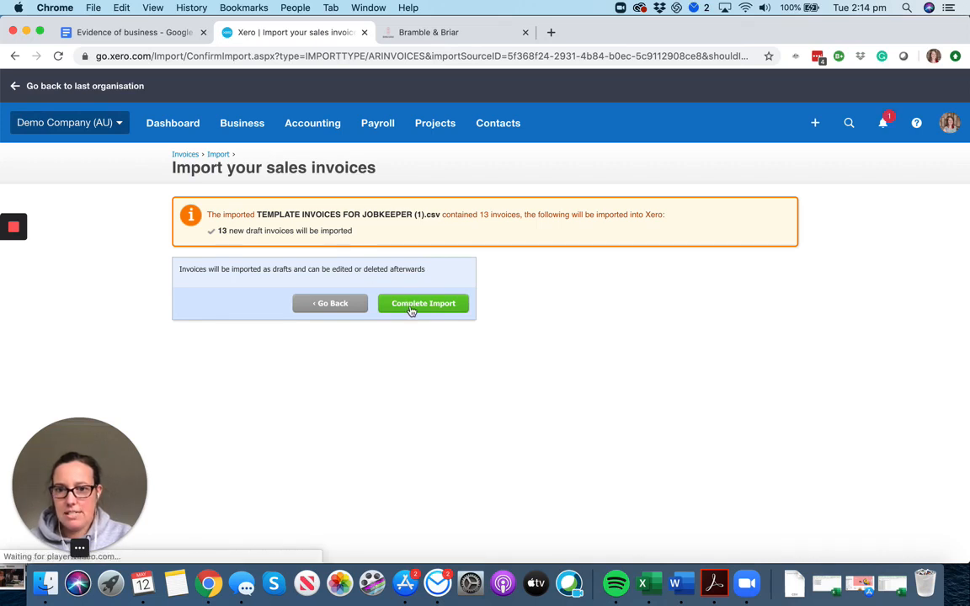
pyautogui.click(424, 303)
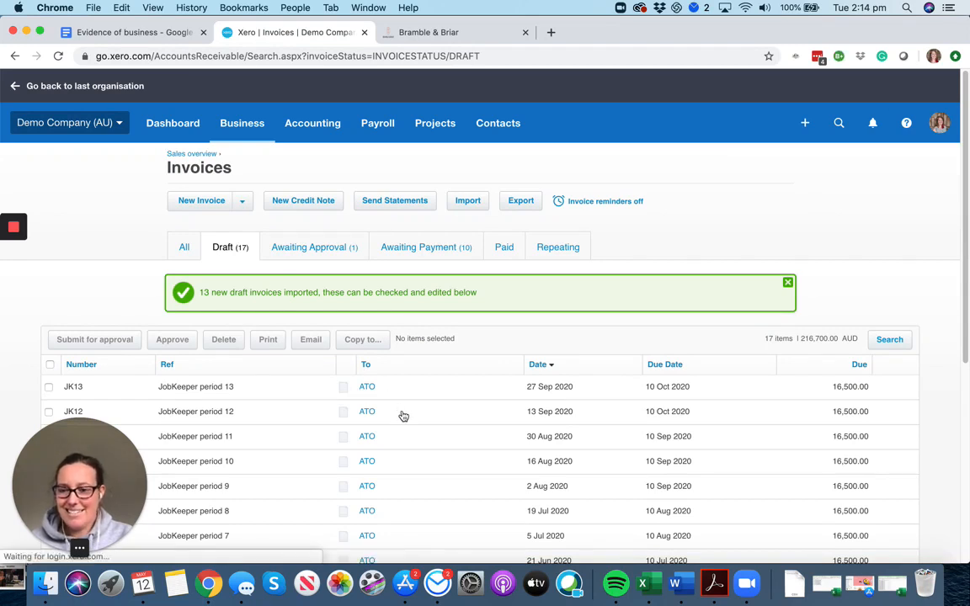
# Open draft invoice JK13, review its employee lines and approve it.
pyautogui.scroll(-2, 396, 392)
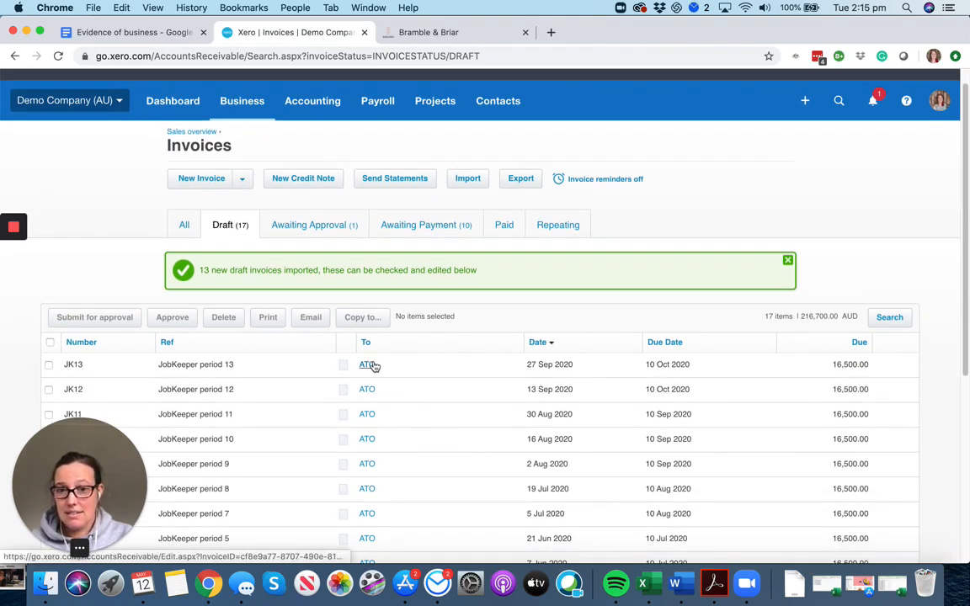
pyautogui.click(369, 365)
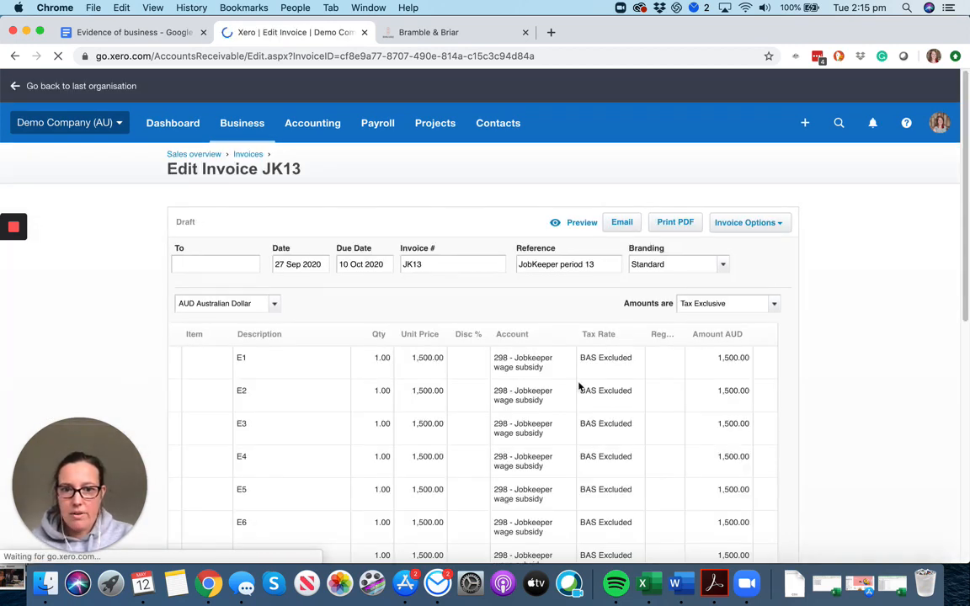
pyautogui.scroll(-10, 586, 373)
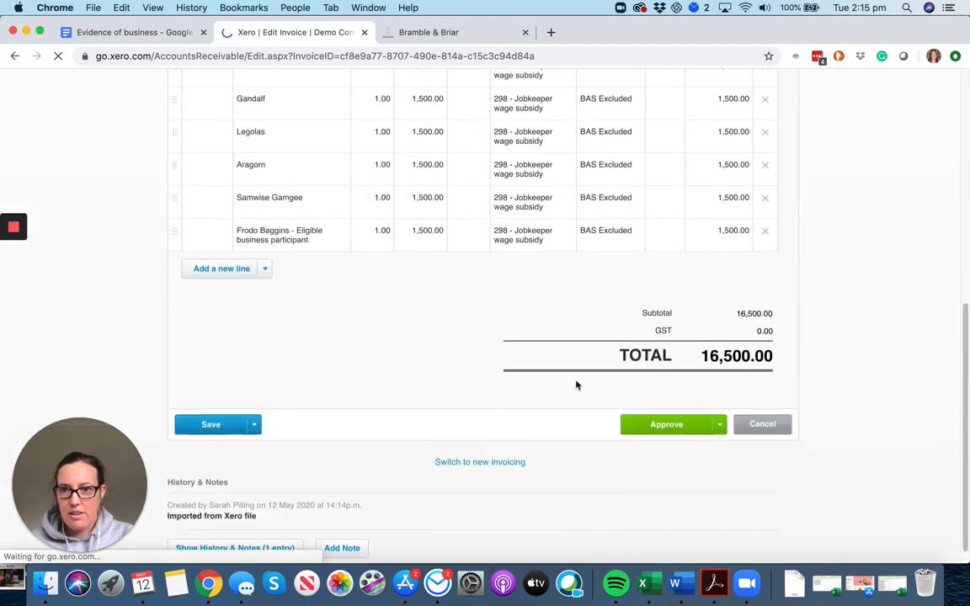
pyautogui.scroll(5, 299, 430)
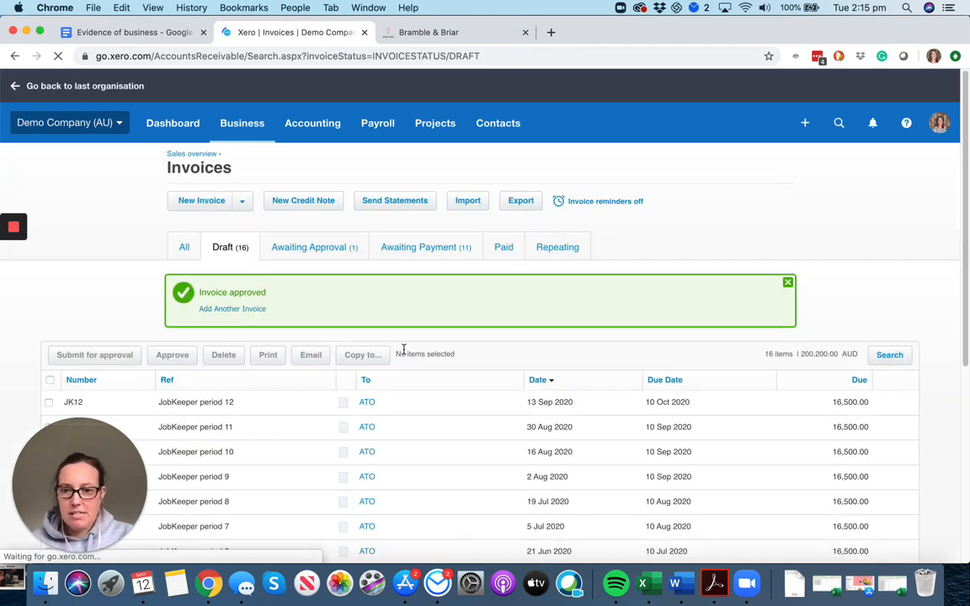
# Sort the draft invoices by invoice number in ascending order.
pyautogui.scroll(-5, 446, 358)
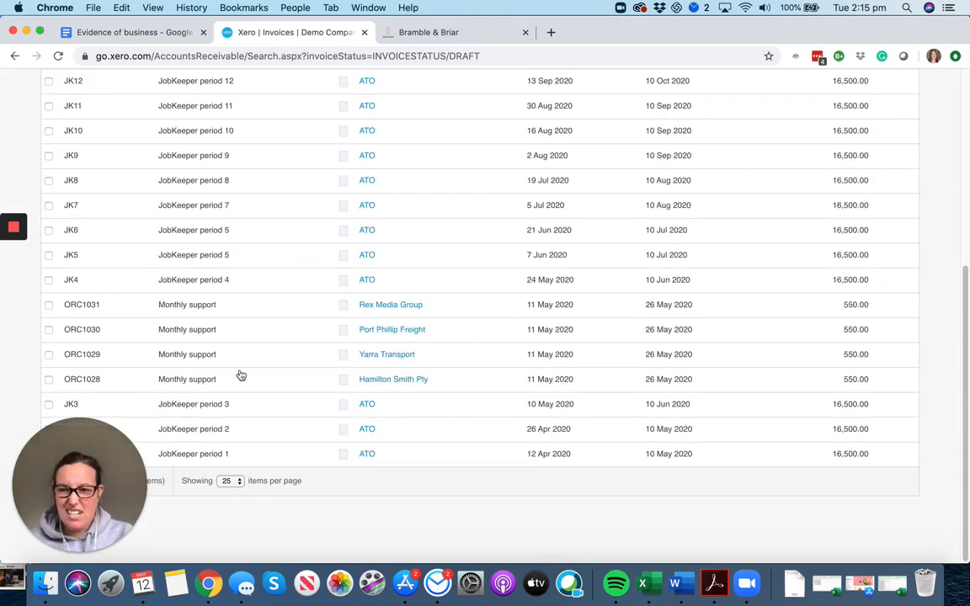
pyautogui.click(91, 449)
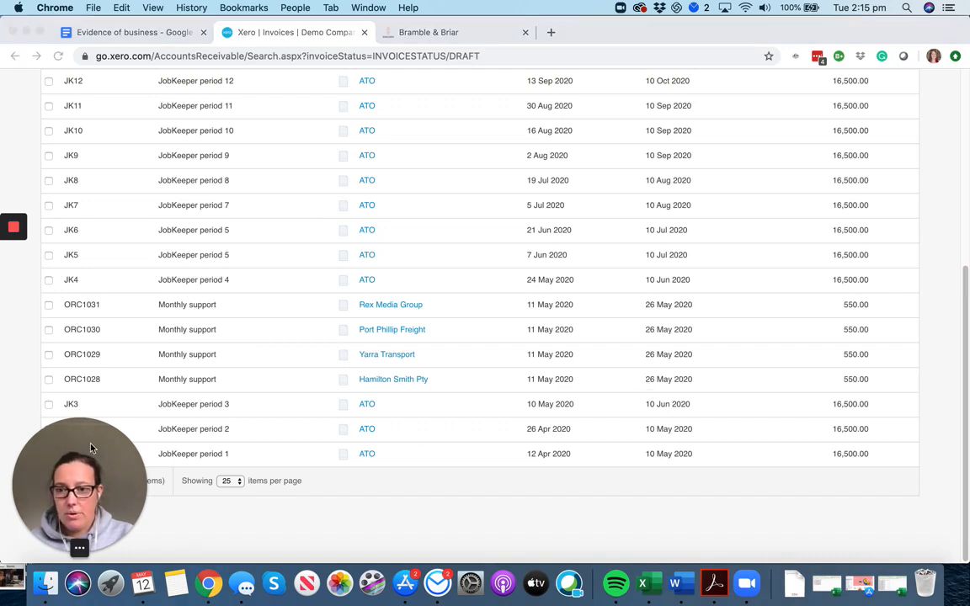
pyautogui.scroll(3, 159, 251)
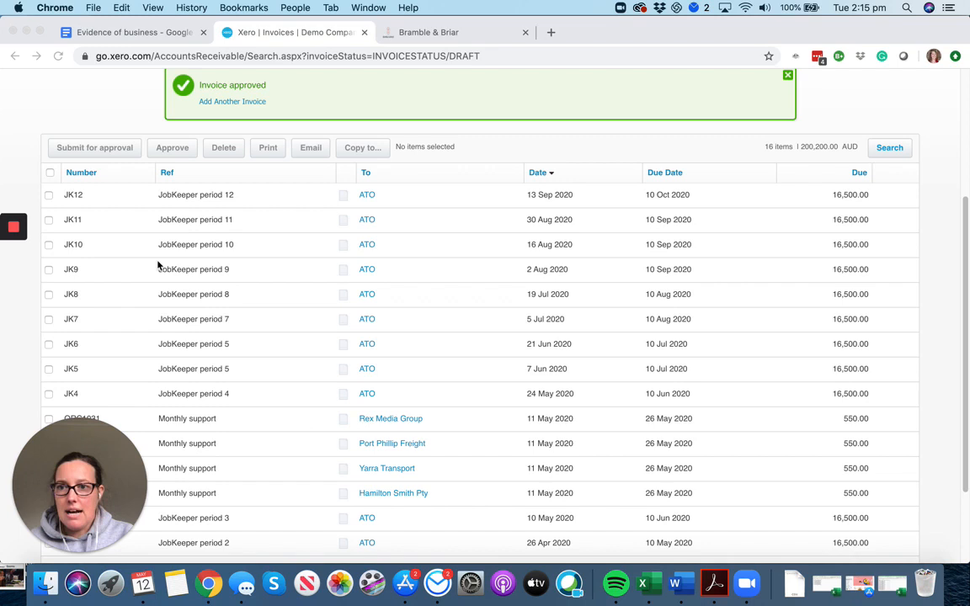
pyautogui.click(79, 175)
pyautogui.click(78, 175)
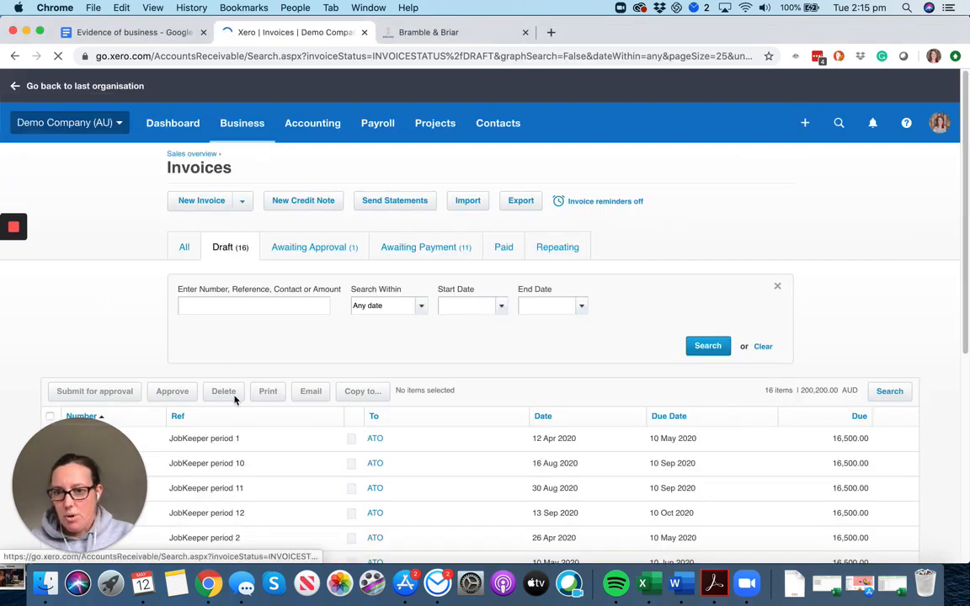
# Approve draft invoices JK1, JK2, JK3 and JK4 together and confirm the approval.
pyautogui.scroll(-3, 440, 373)
pyautogui.scroll(-3, 430, 369)
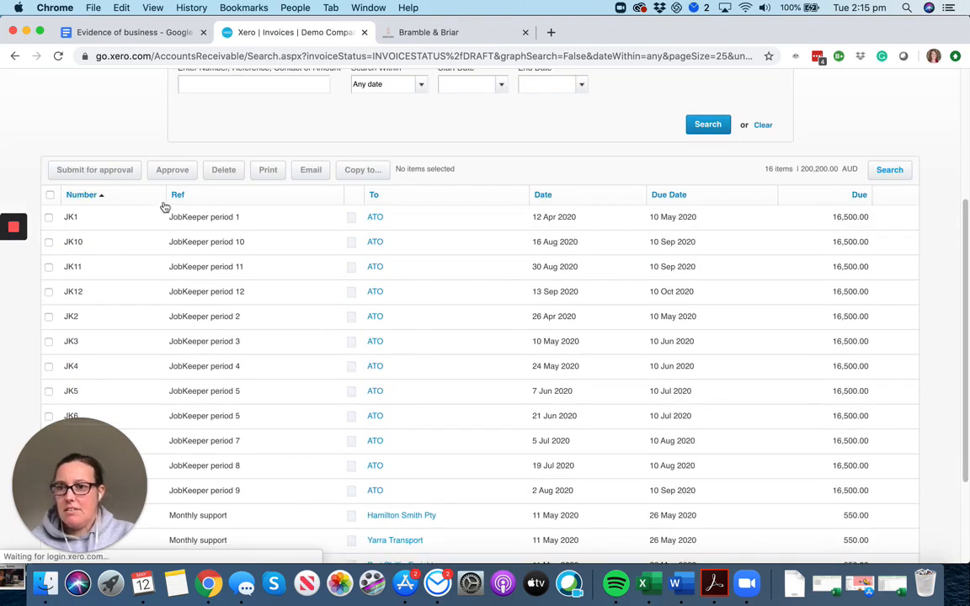
pyautogui.click(48, 217)
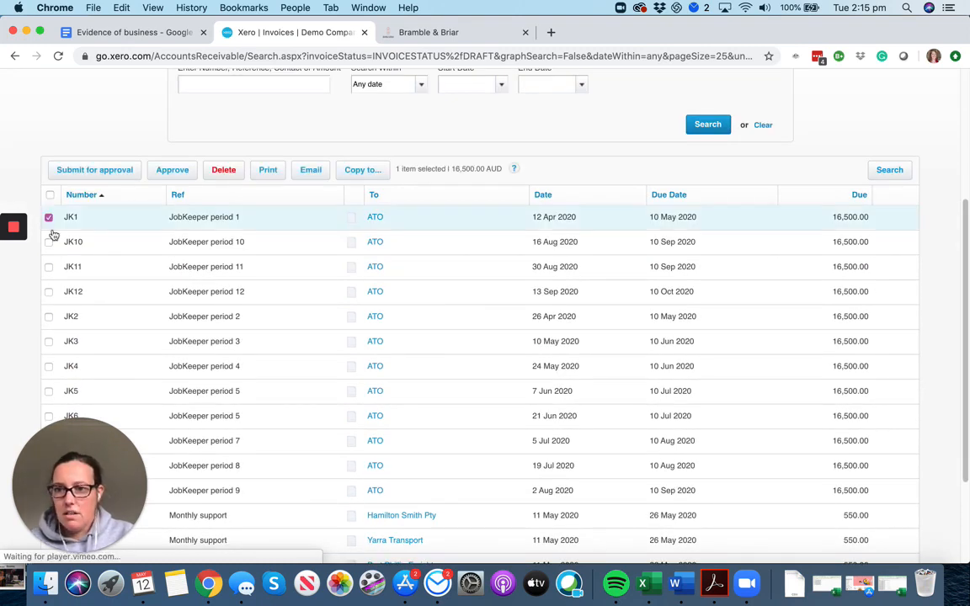
pyautogui.click(48, 317)
pyautogui.click(48, 341)
pyautogui.click(48, 366)
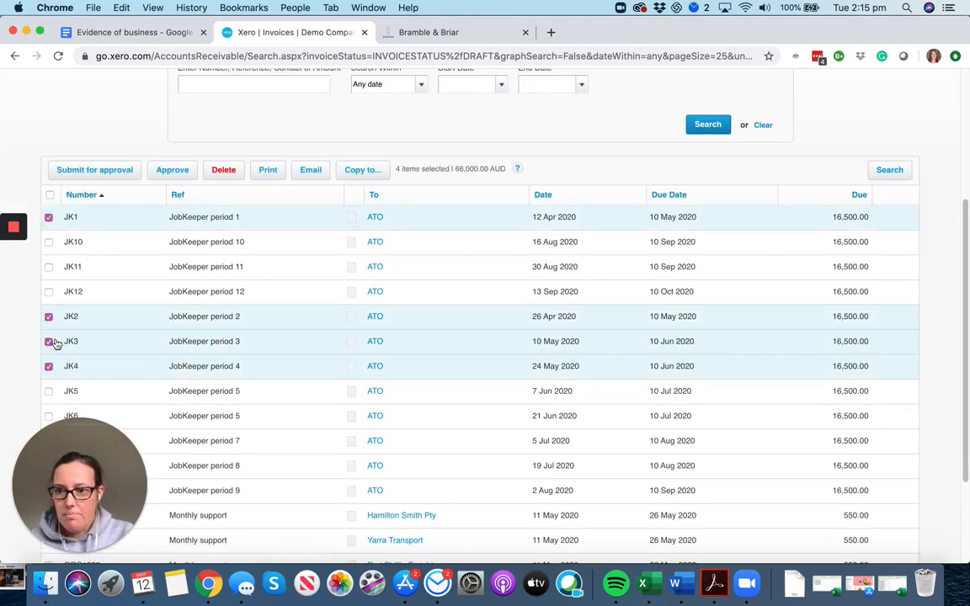
pyautogui.click(170, 173)
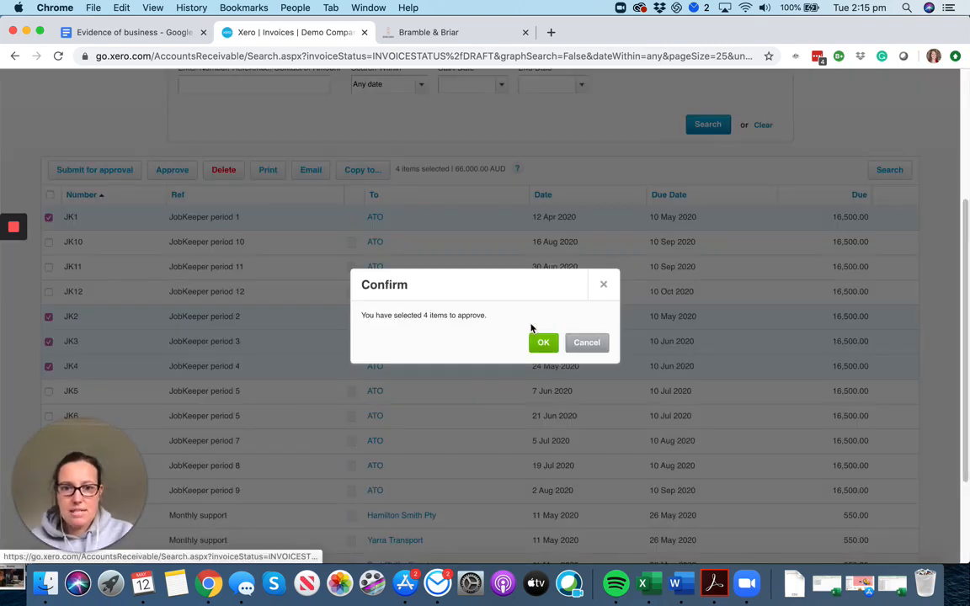
pyautogui.click(547, 341)
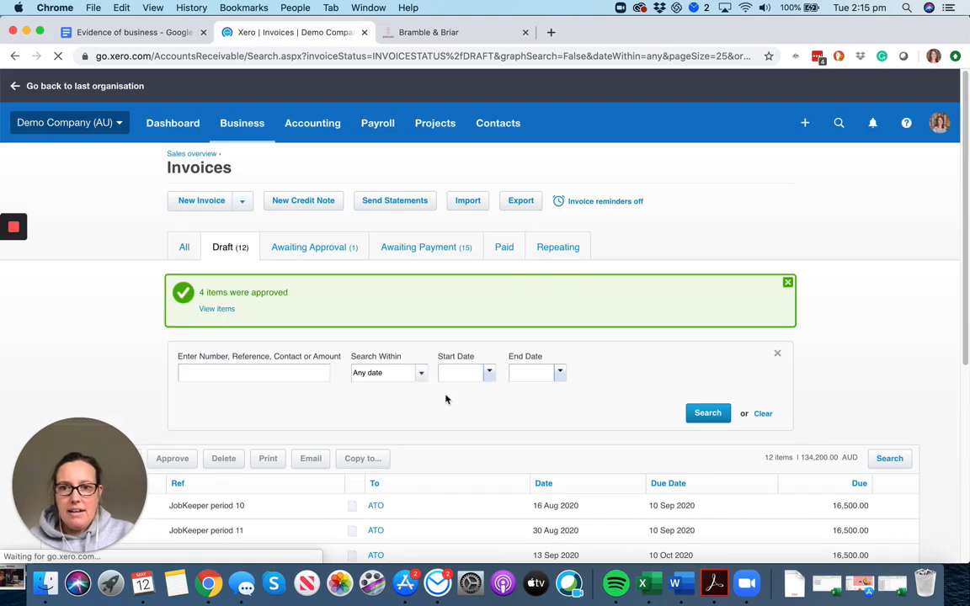
# Run the Profit and Loss report for this month compared with 1 previous period and examine its JobKeeper subsidy and wages lines.
pyautogui.click(279, 118)
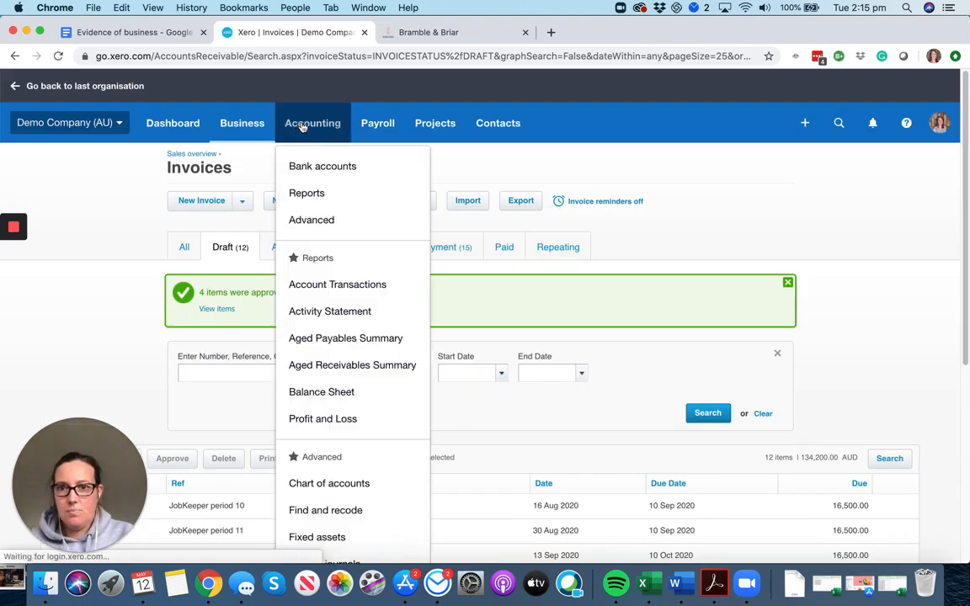
pyautogui.click(349, 419)
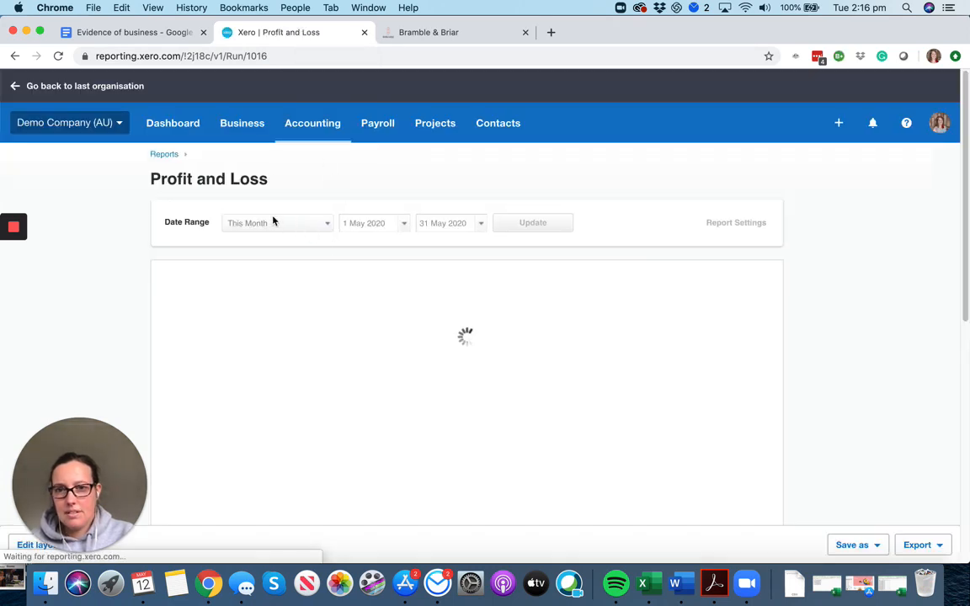
pyautogui.click(736, 223)
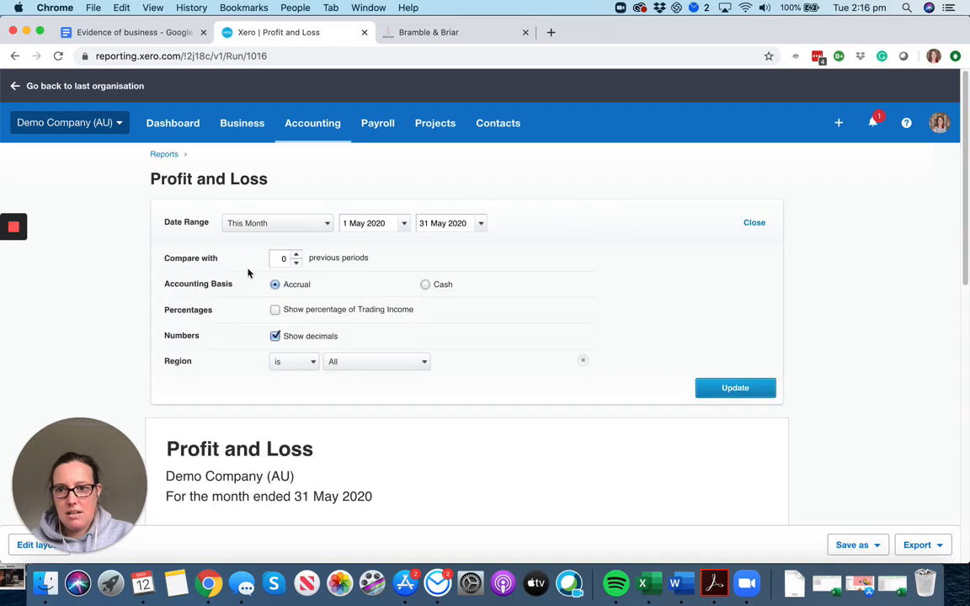
pyautogui.click(296, 255)
pyautogui.click(736, 388)
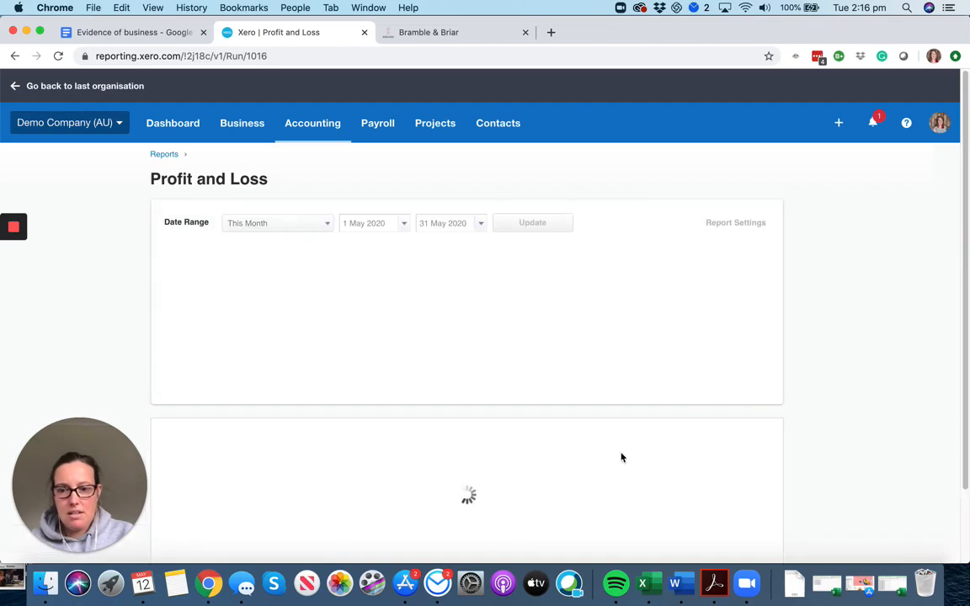
pyautogui.scroll(-5, 529, 378)
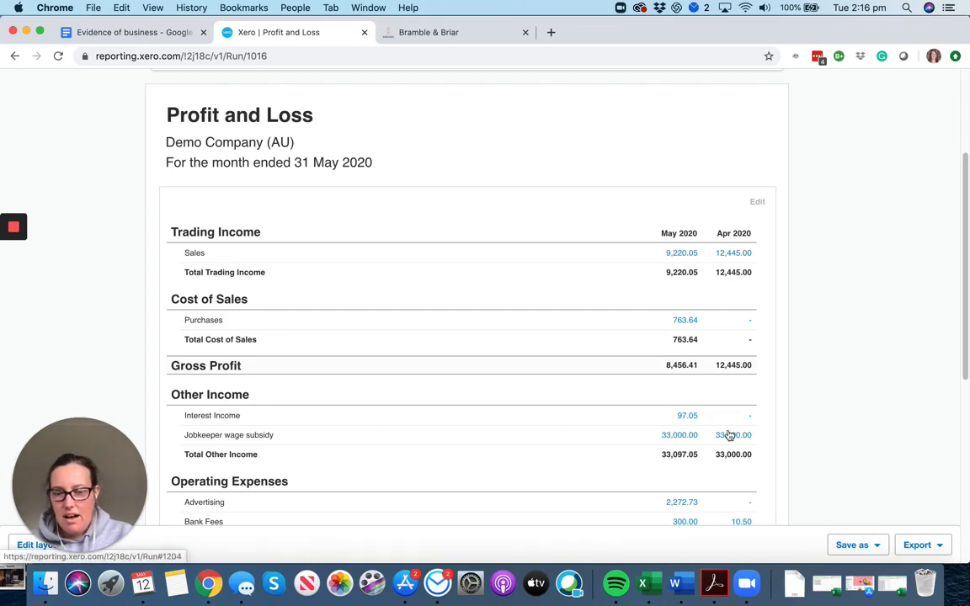
pyautogui.scroll(-5, 730, 436)
pyautogui.scroll(-5, 721, 418)
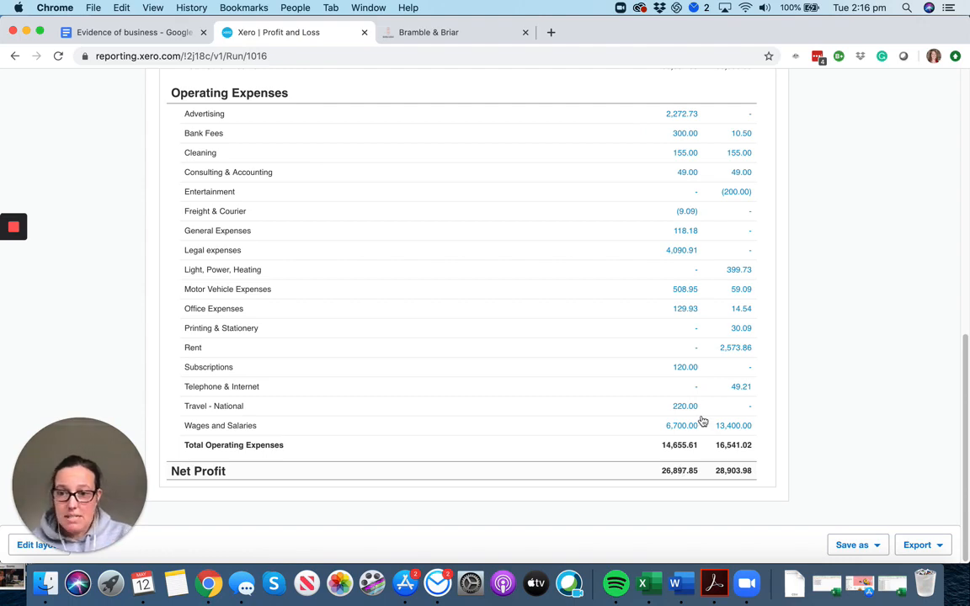
pyautogui.scroll(10, 686, 417)
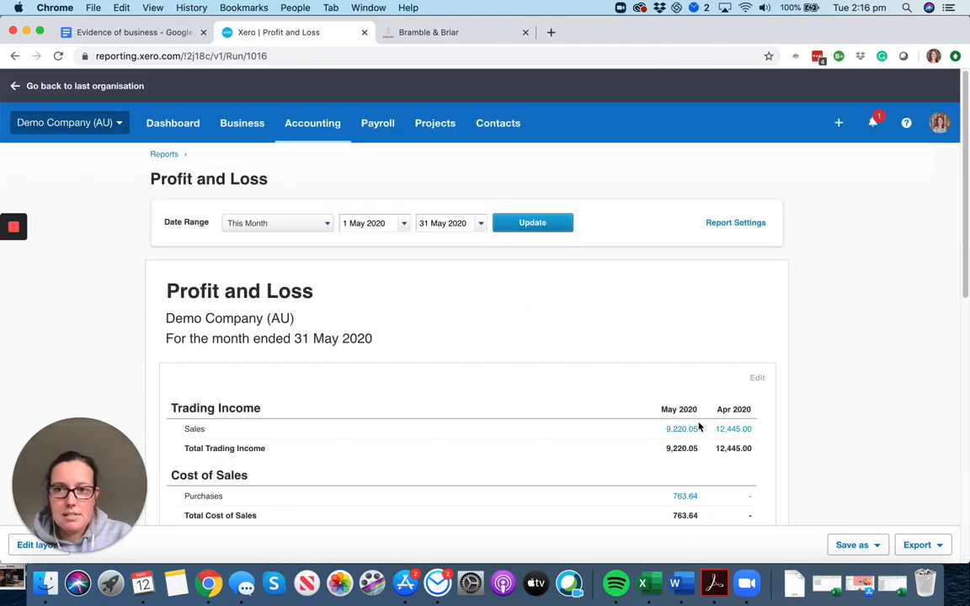
# Open the Business Bank Account's reconciliation from the dashboard and go to the last page of statement lines.
pyautogui.click(175, 130)
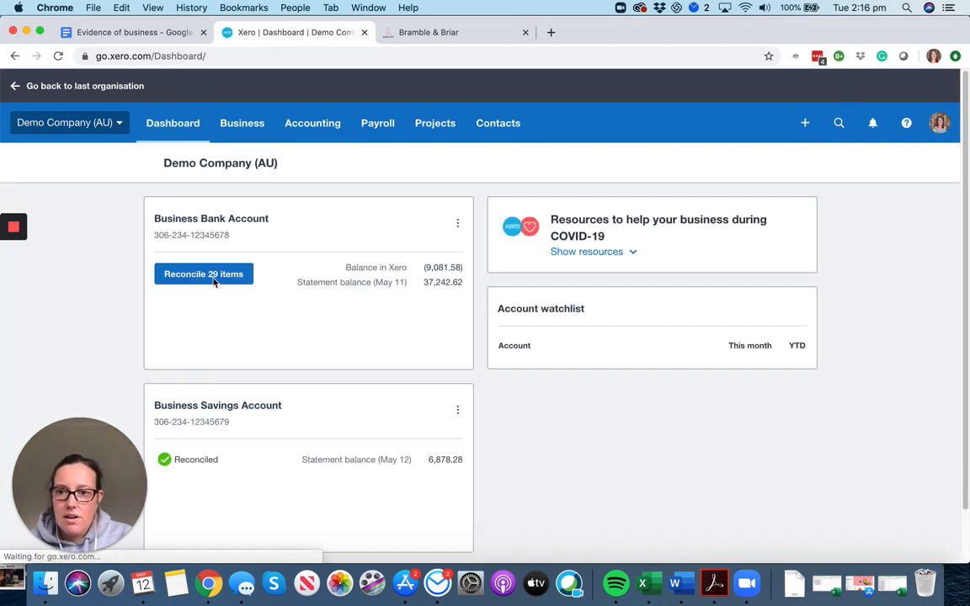
pyautogui.click(209, 282)
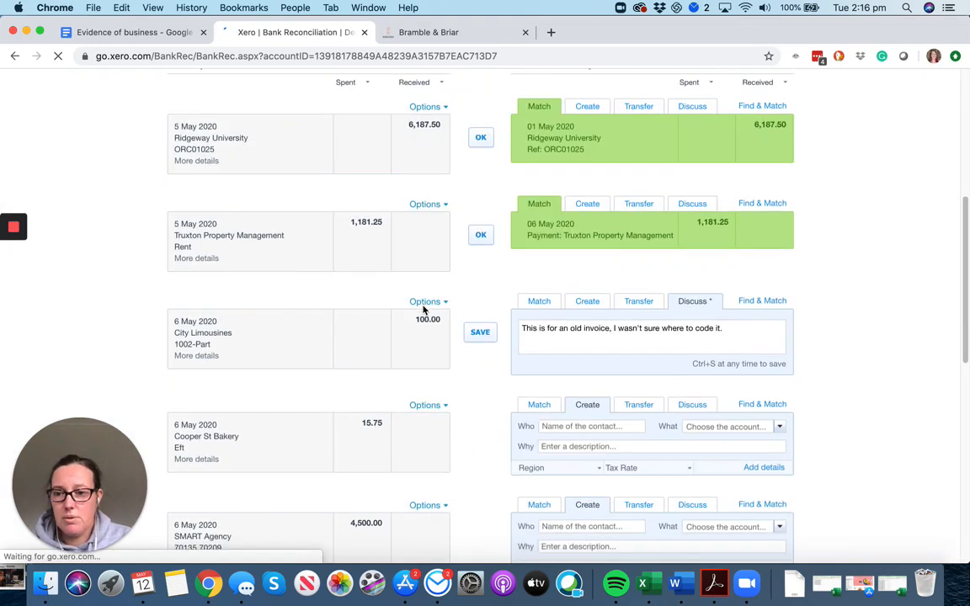
pyautogui.scroll(-10, 412, 319)
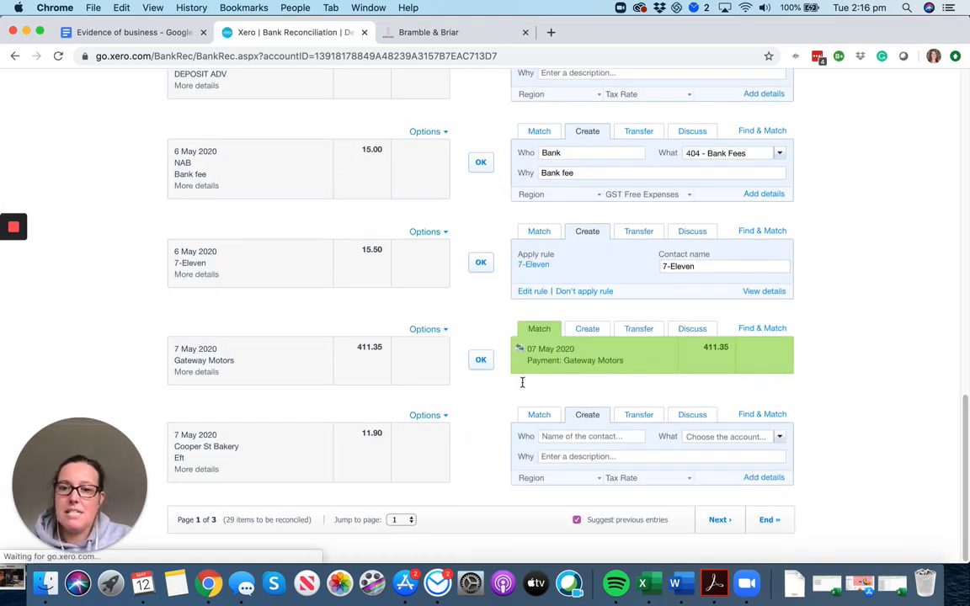
pyautogui.click(770, 520)
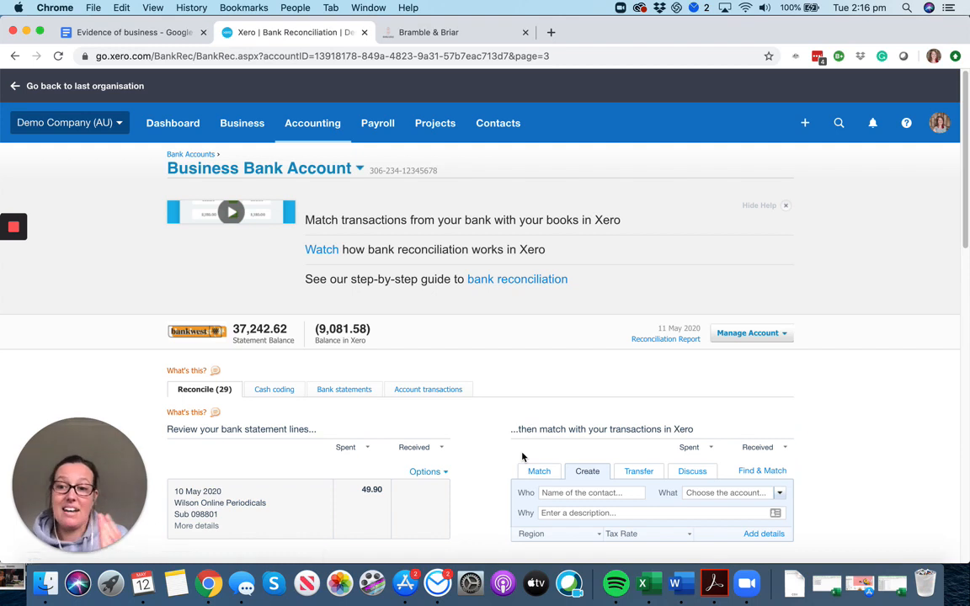
# Match the 33,000.00 ATO Jobkeeper statement line to invoices JK1 and JK2 and reconcile it.
pyautogui.scroll(-10, 522, 456)
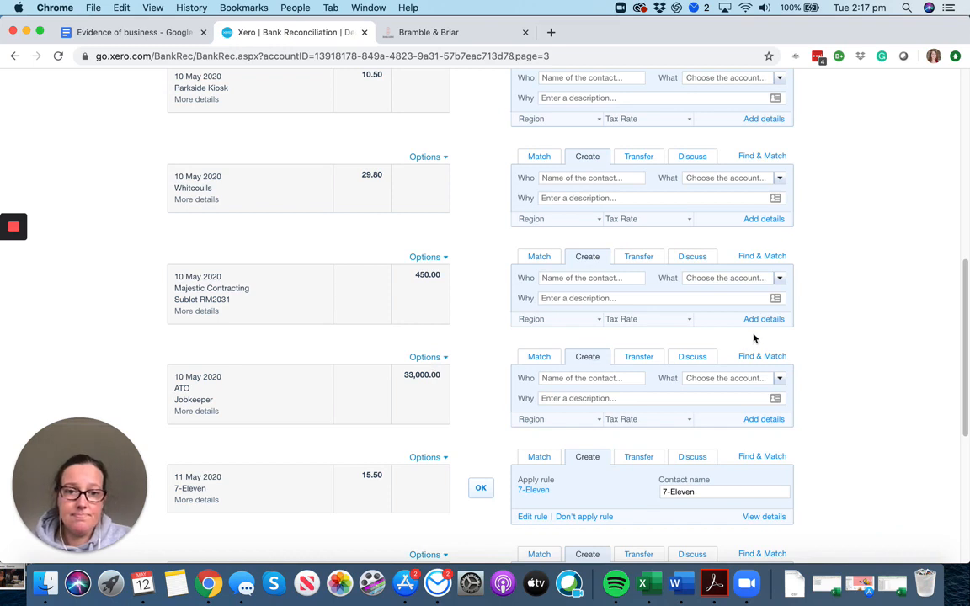
pyautogui.click(762, 357)
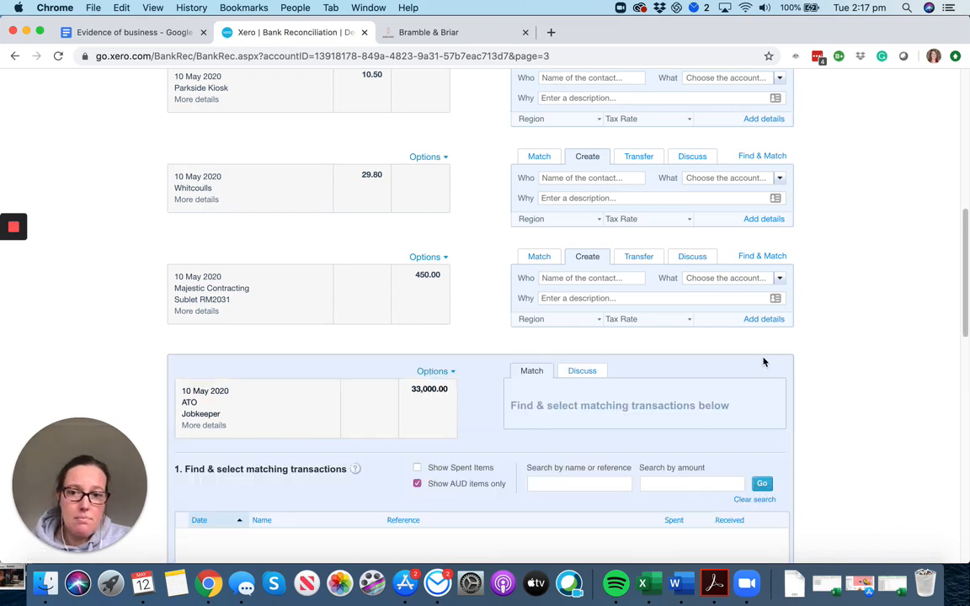
pyautogui.scroll(-3, 740, 377)
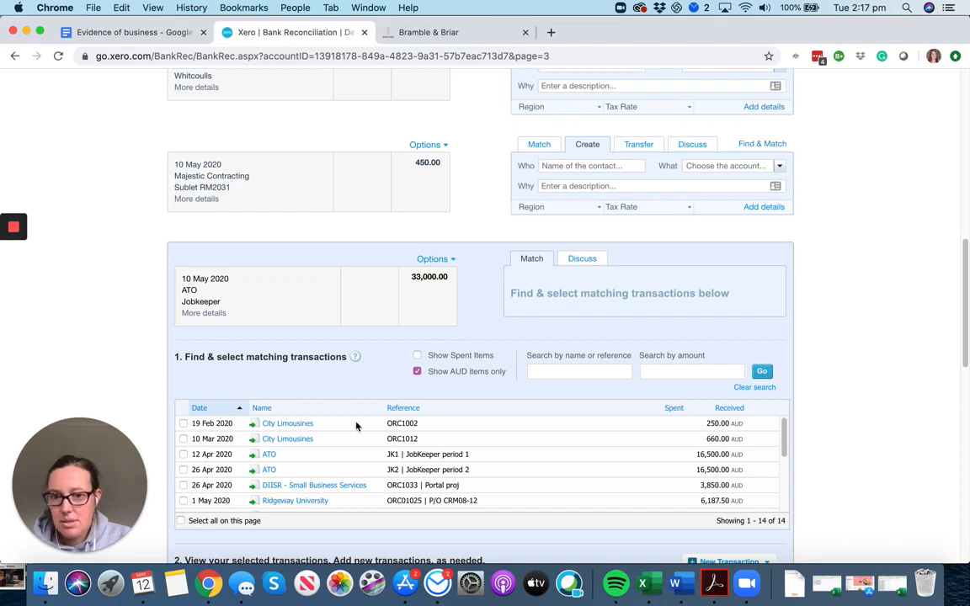
pyautogui.click(183, 454)
pyautogui.click(183, 470)
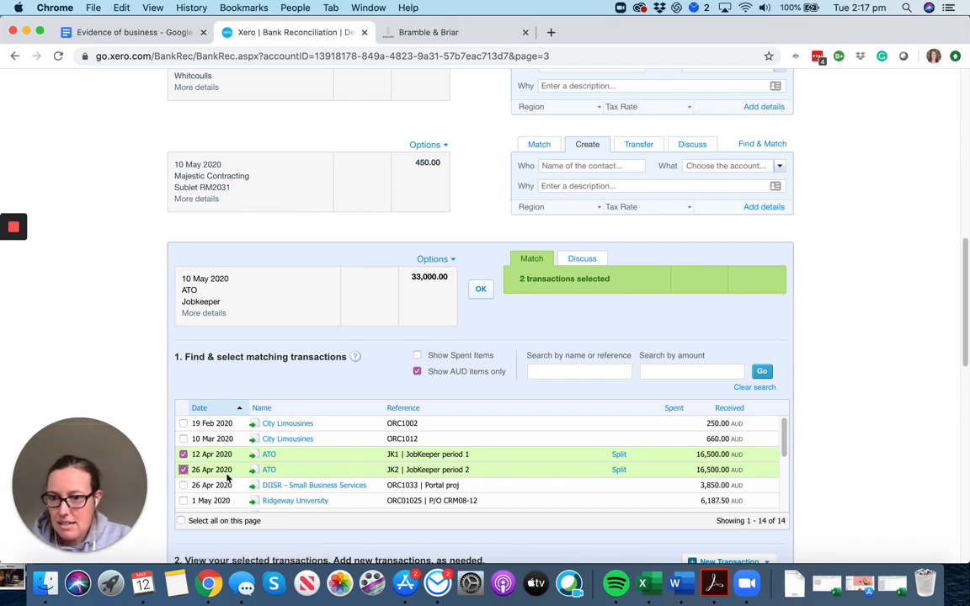
pyautogui.click(481, 290)
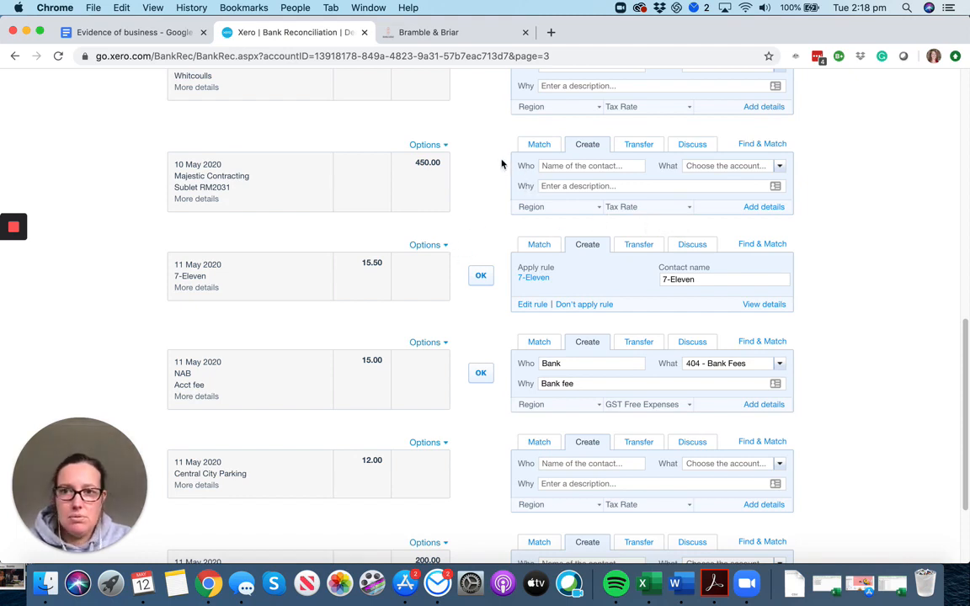
pyautogui.click(451, 33)
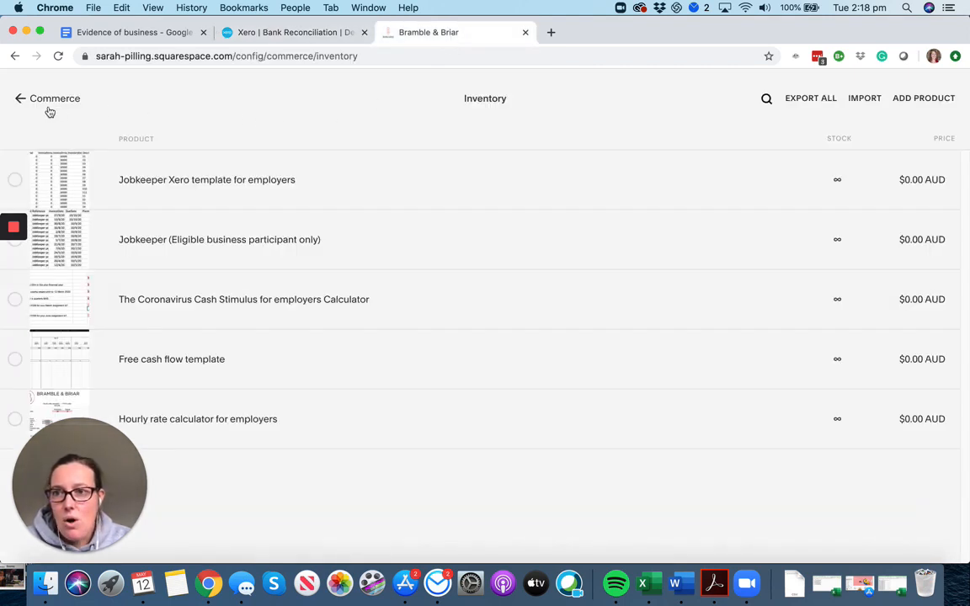
pyautogui.click(551, 32)
pyautogui.write('wwww')
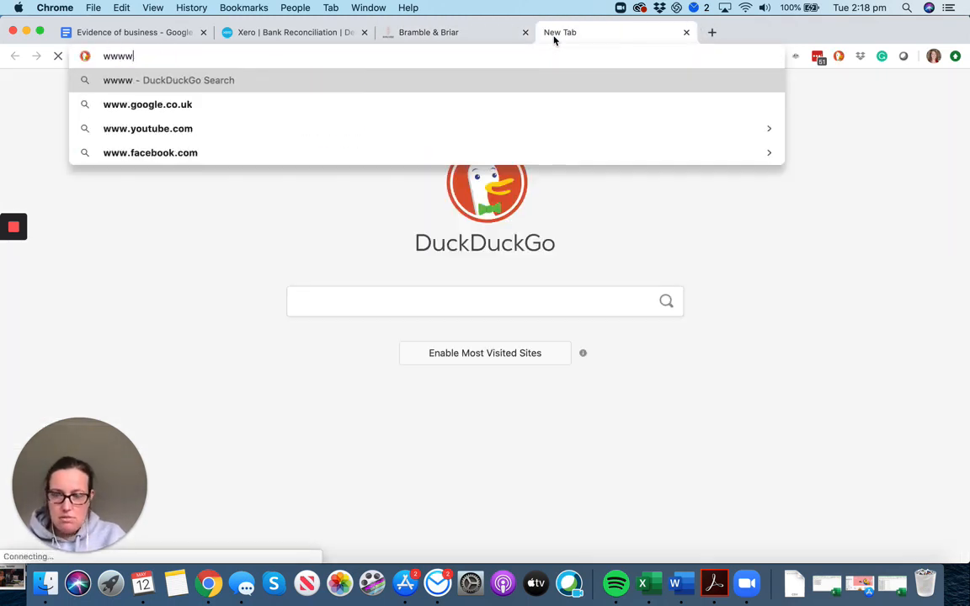
pyautogui.press('BackSpace')
pyautogui.write('.b')
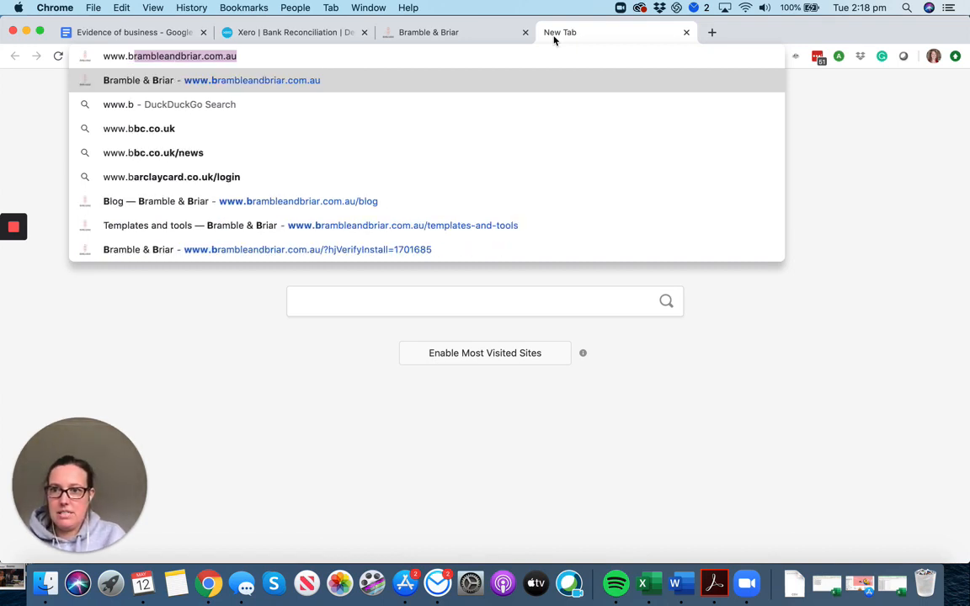
pyautogui.press('Return')
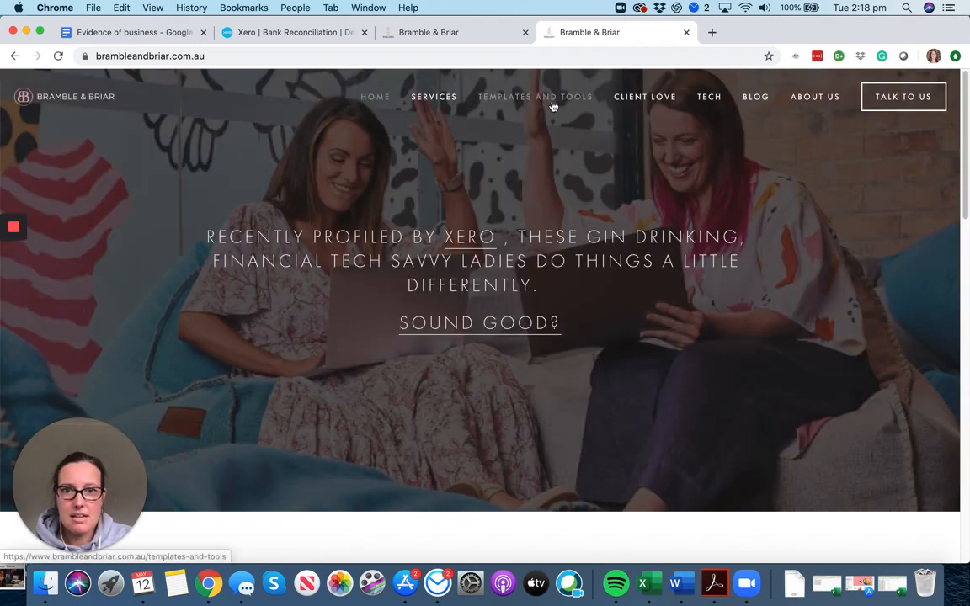
pyautogui.click(552, 105)
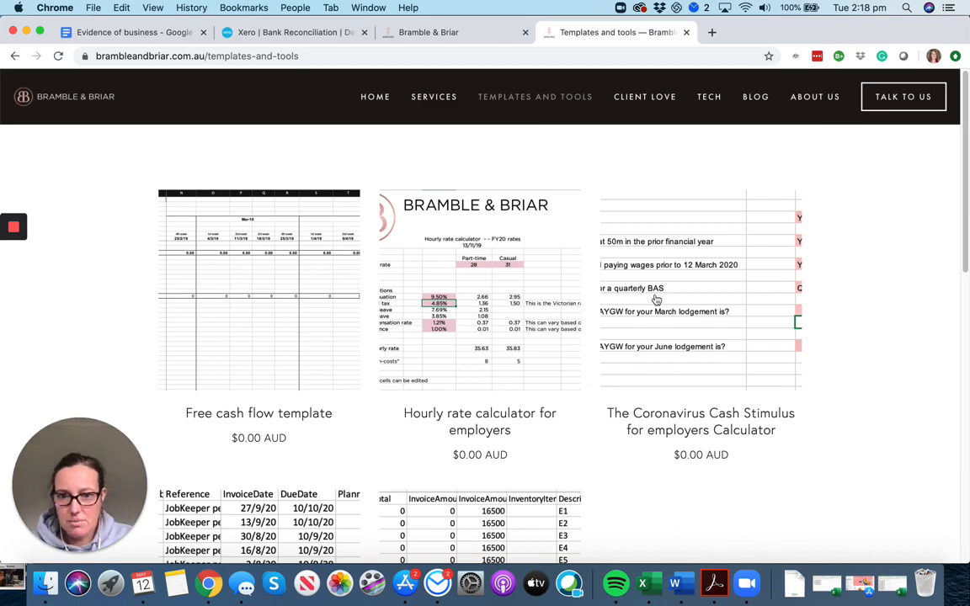
pyautogui.scroll(-10, 640, 299)
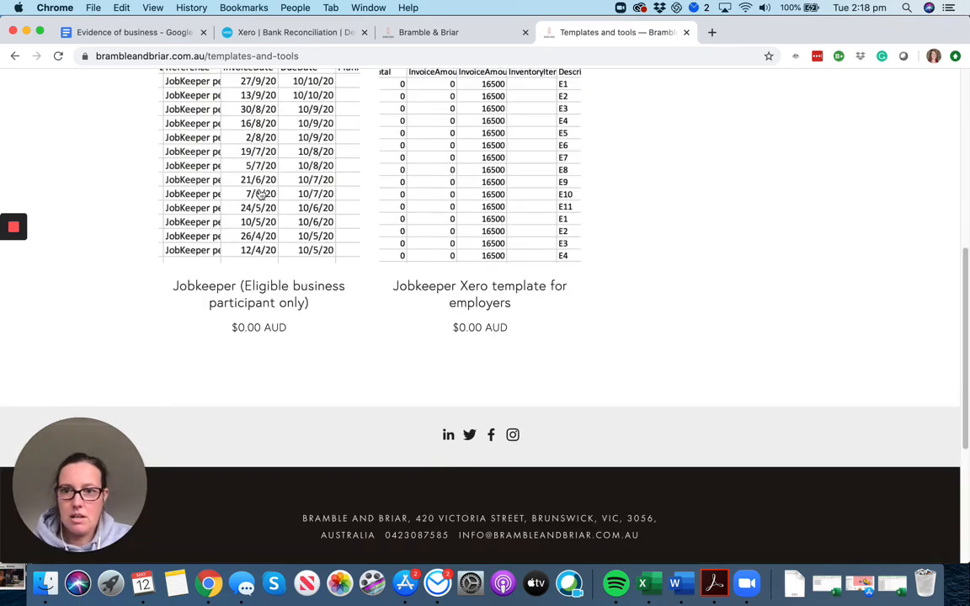